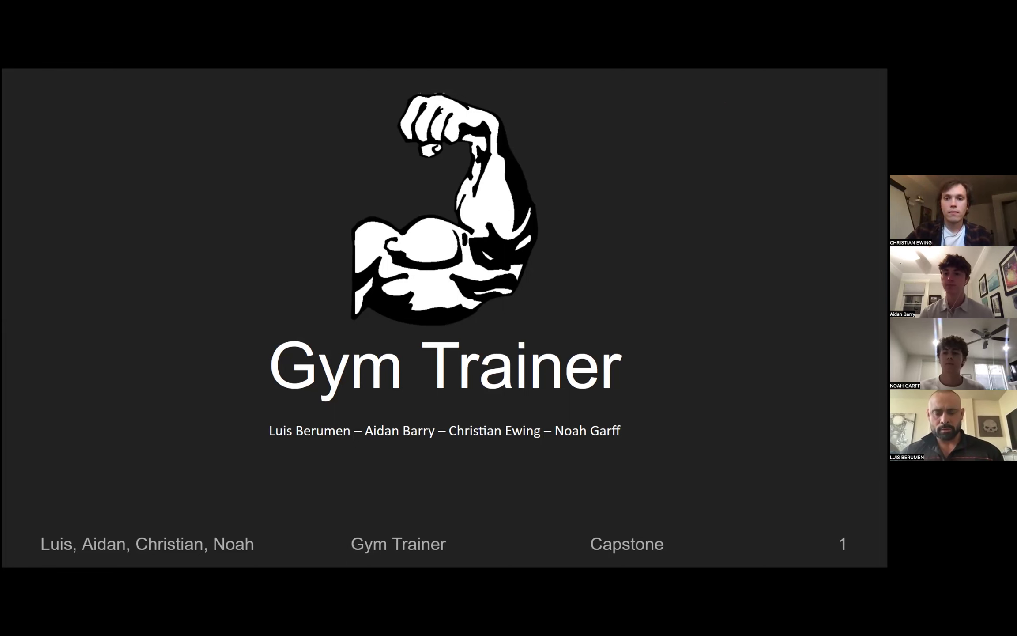
{"action": "key", "text": "Right"}
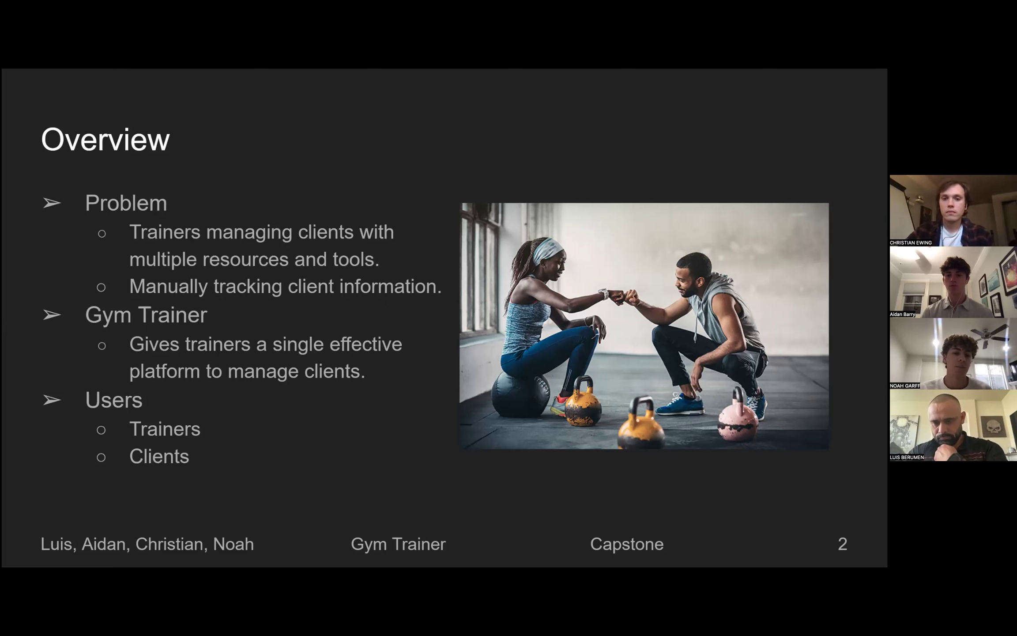
{"action": "key", "text": "Right"}
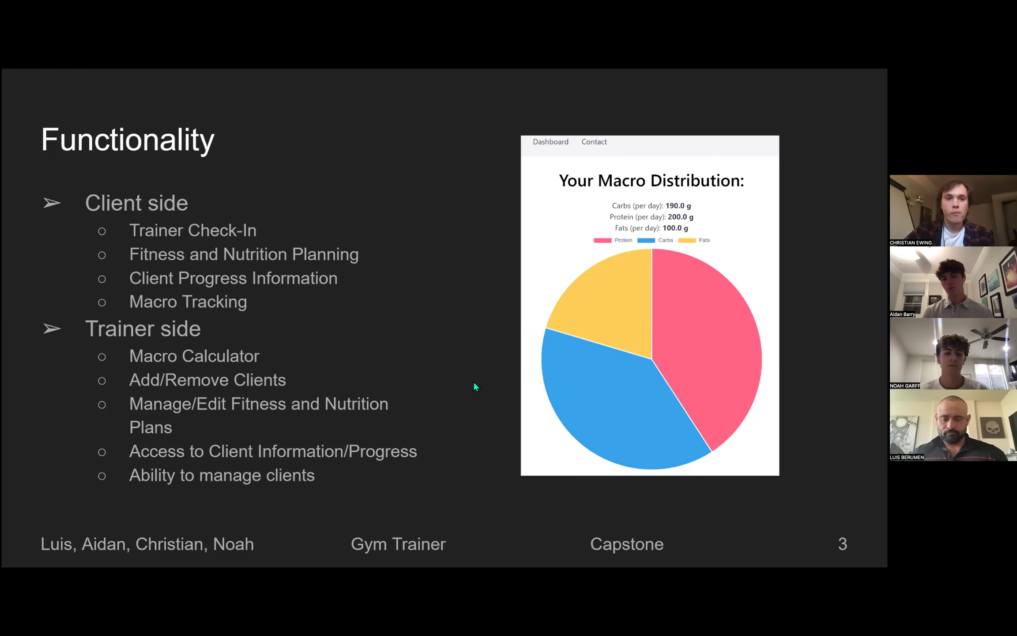
{"action": "key", "text": "Right"}
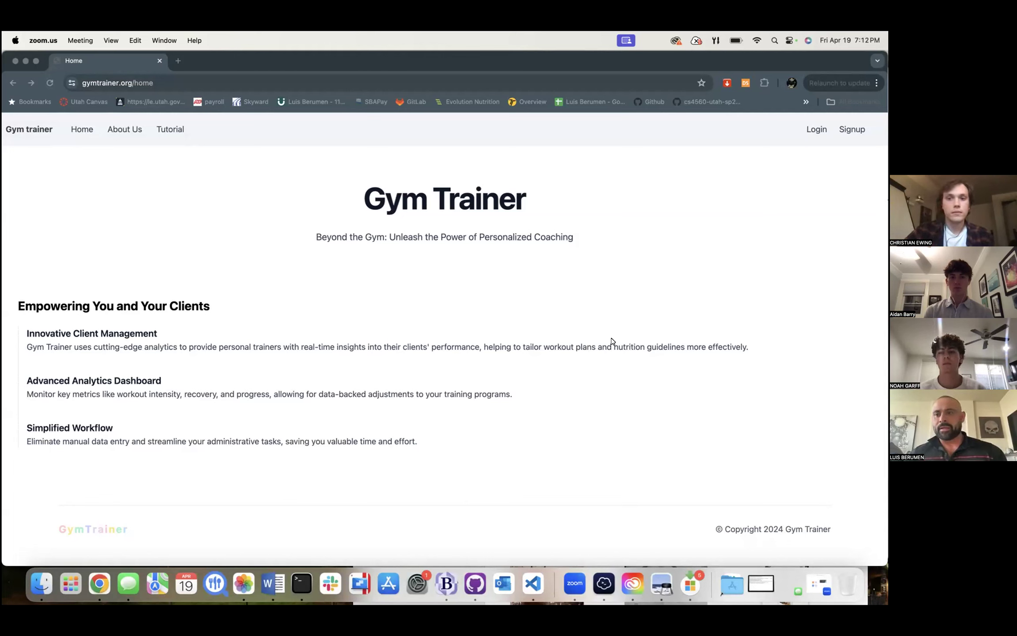
Log in to the Gym Trainer site with the prefilled trainer account credentials
{"action": "left_click", "coordinate": [814, 129]}
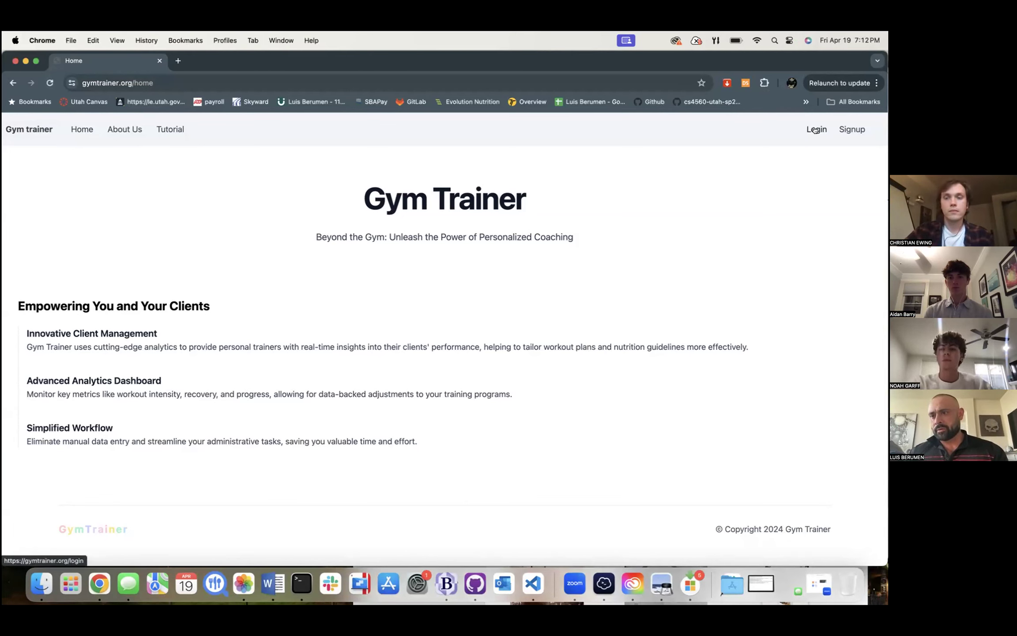
{"action": "left_click", "coordinate": [815, 129]}
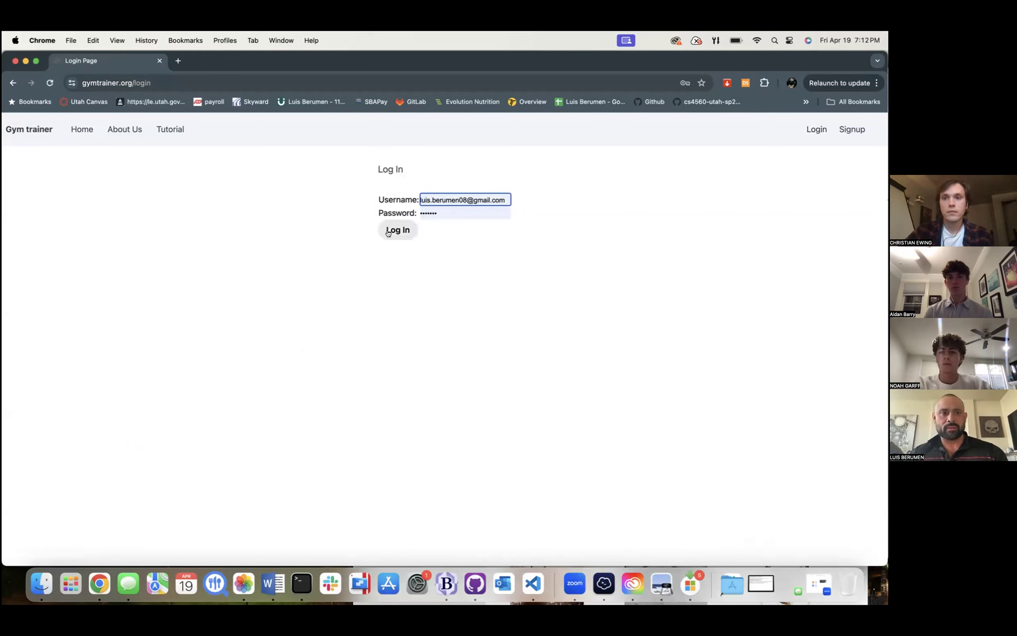
{"action": "left_click", "coordinate": [396, 232]}
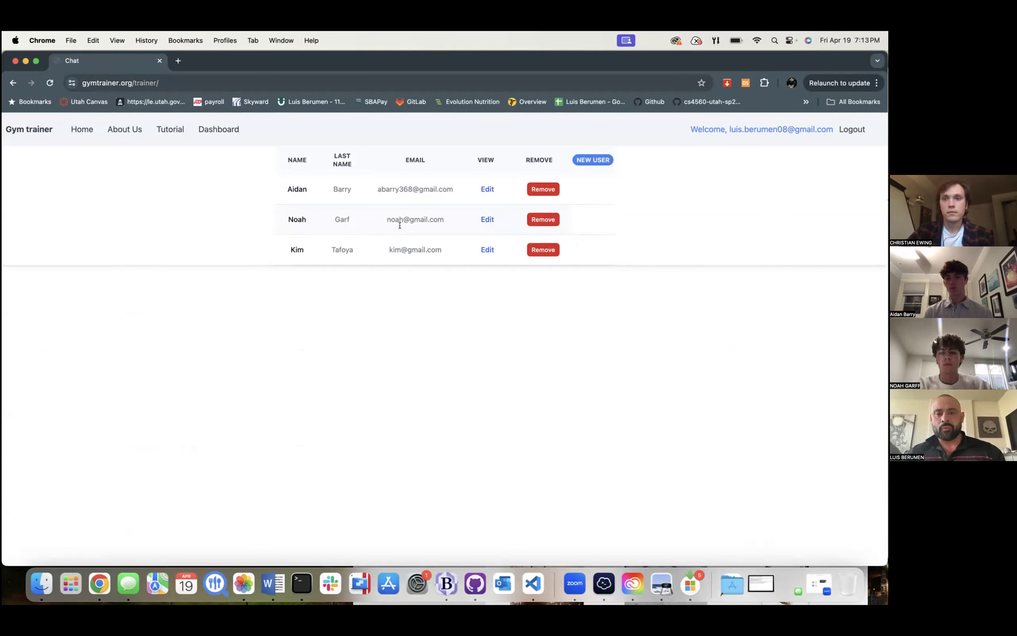
Open the first listed client's workout plan and review the exercises scheduled from Sunday through Saturday
{"action": "left_click", "coordinate": [486, 190]}
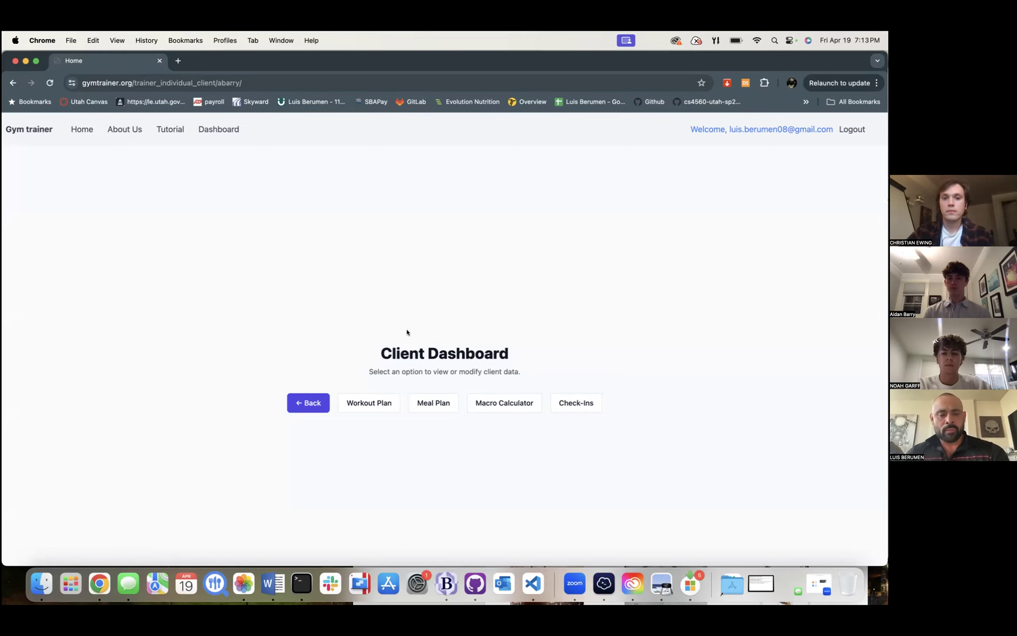
{"action": "left_click", "coordinate": [376, 403]}
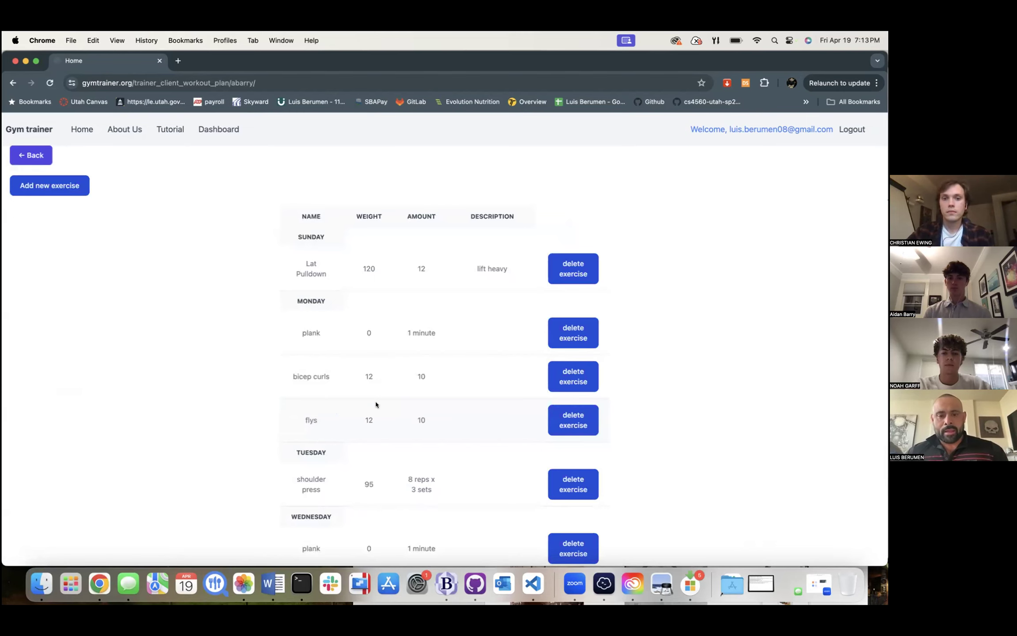
{"action": "scroll", "coordinate": [376, 404], "scroll_direction": "down", "scroll_amount": 5}
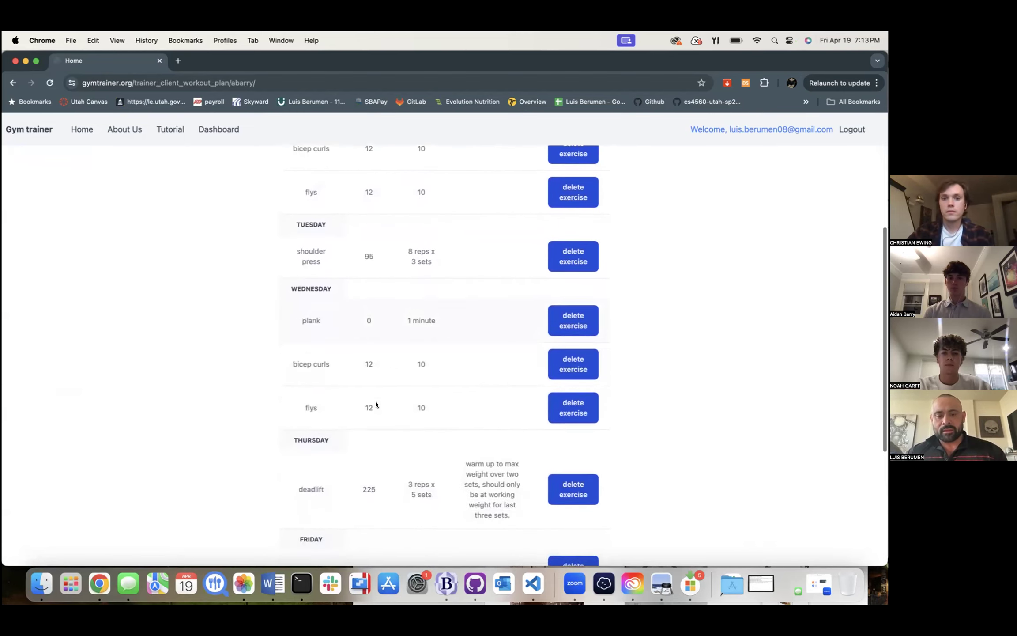
{"action": "scroll", "coordinate": [411, 420], "scroll_direction": "down", "scroll_amount": 3}
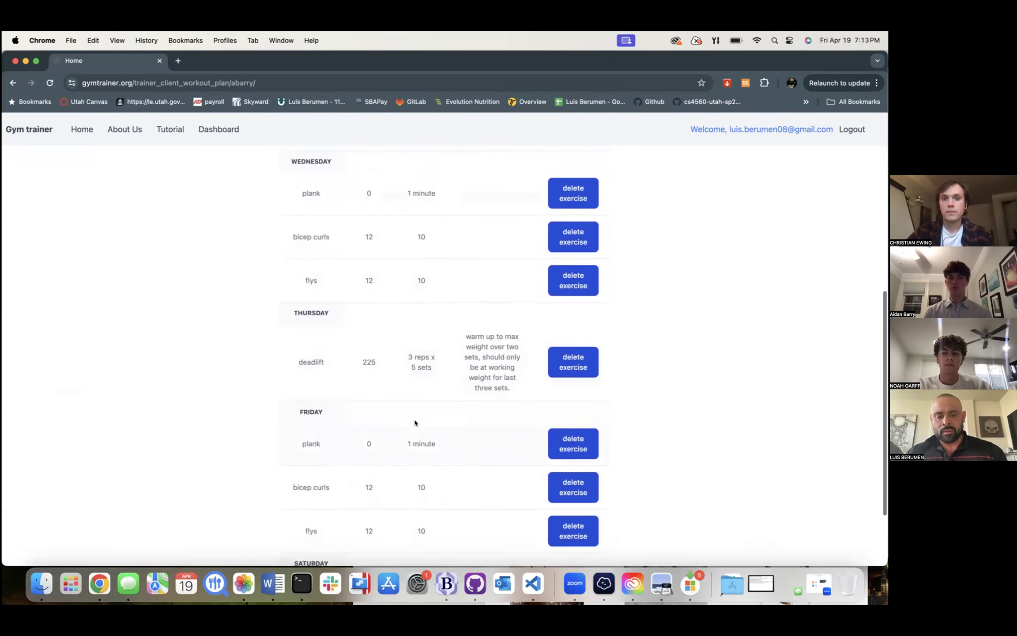
{"action": "scroll", "coordinate": [415, 423], "scroll_direction": "down", "scroll_amount": 3}
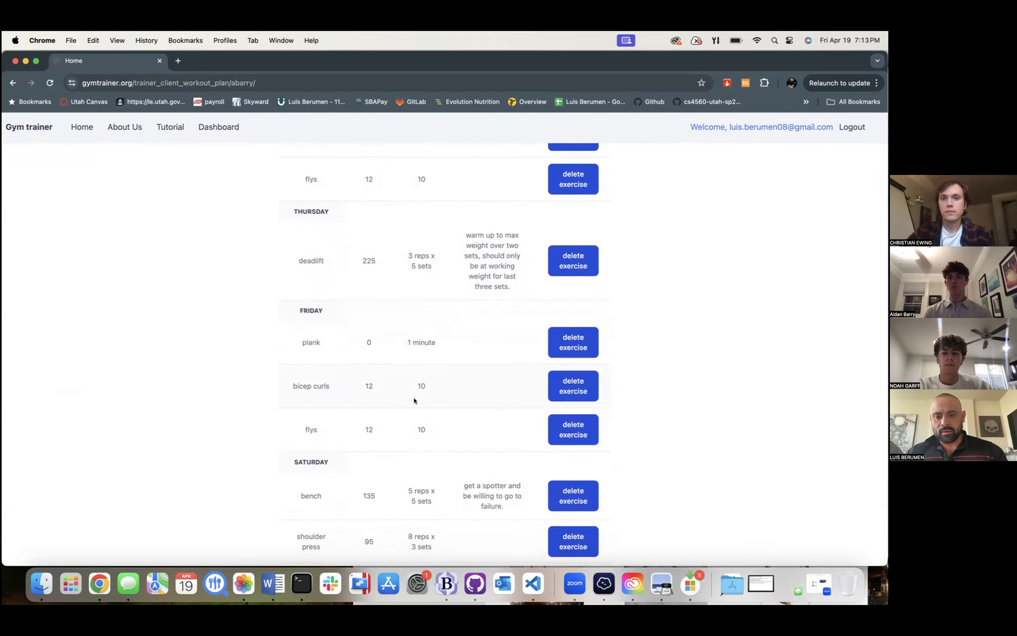
{"action": "scroll", "coordinate": [414, 400], "scroll_direction": "up", "scroll_amount": 5}
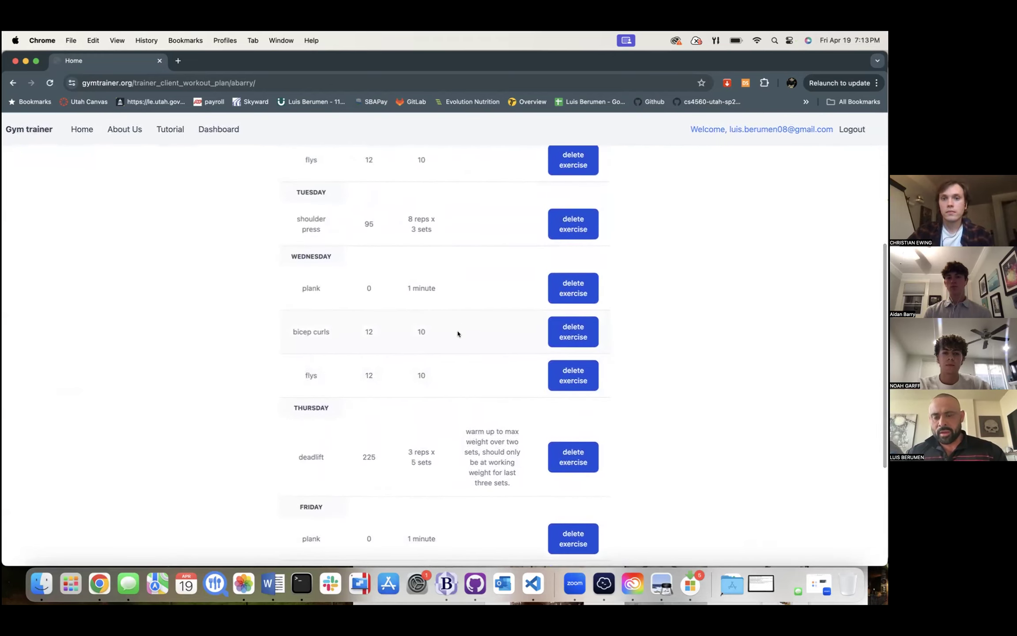
{"action": "scroll", "coordinate": [458, 333], "scroll_direction": "up", "scroll_amount": 5}
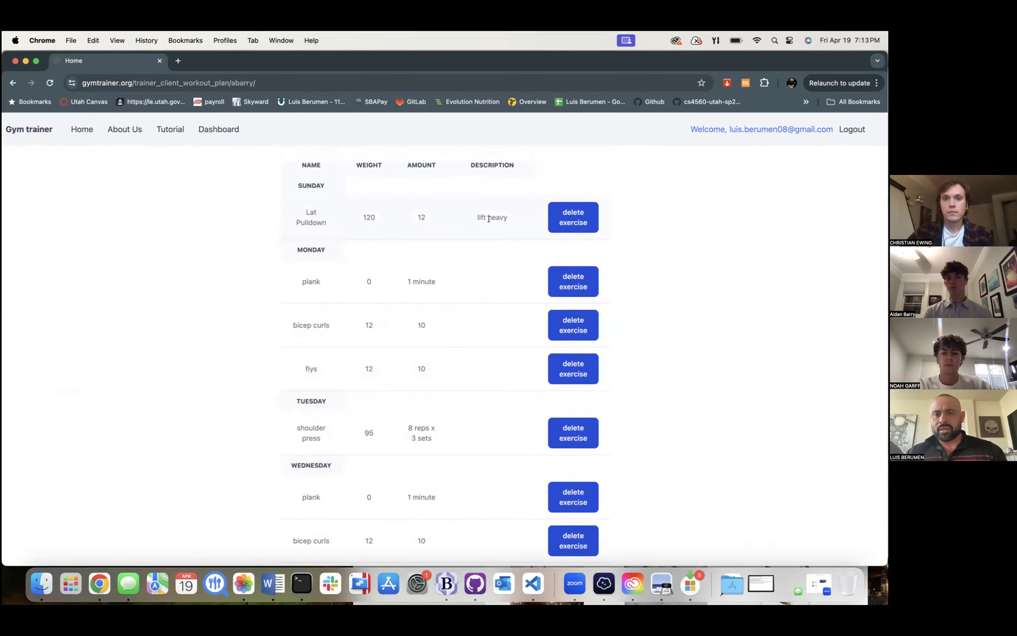
{"action": "scroll", "coordinate": [344, 225], "scroll_direction": "up", "scroll_amount": 2}
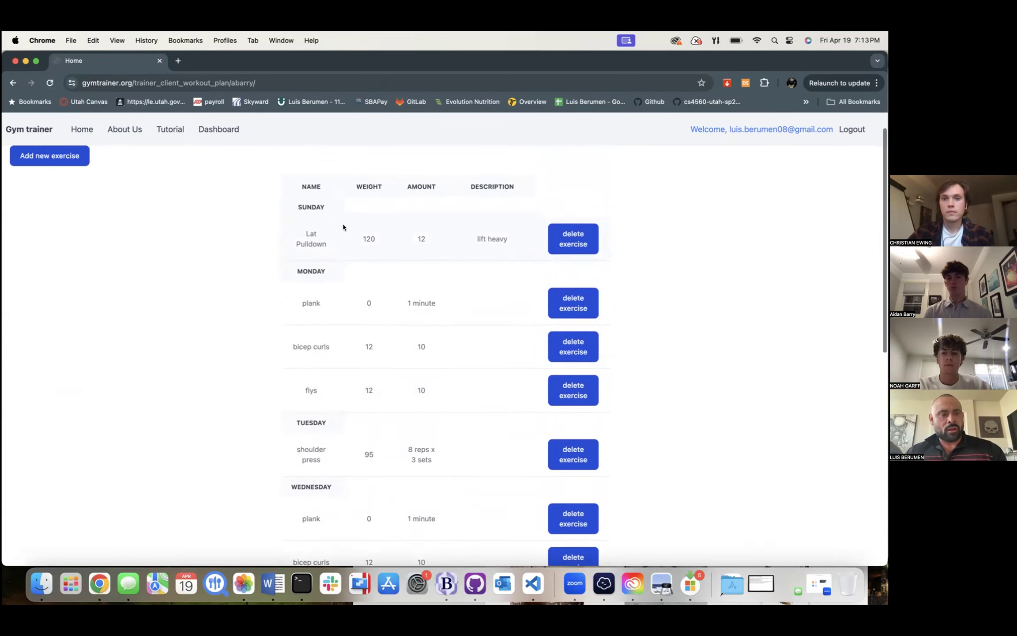
Start a new exercise named Squats in the workout plan, with weight 125 and amount 10
{"action": "left_click", "coordinate": [58, 187]}
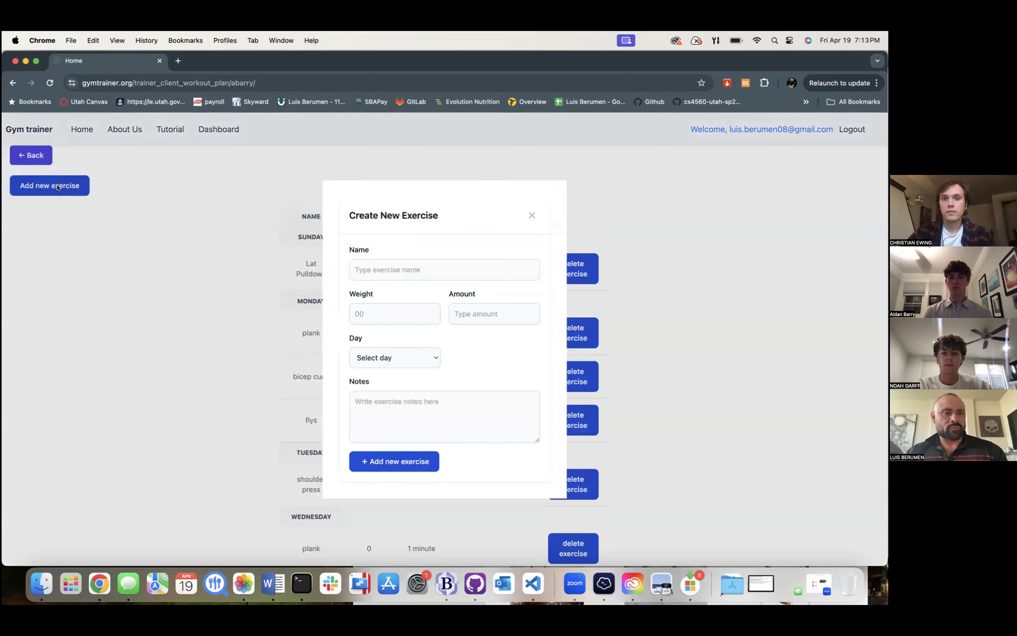
{"action": "left_click", "coordinate": [391, 272]}
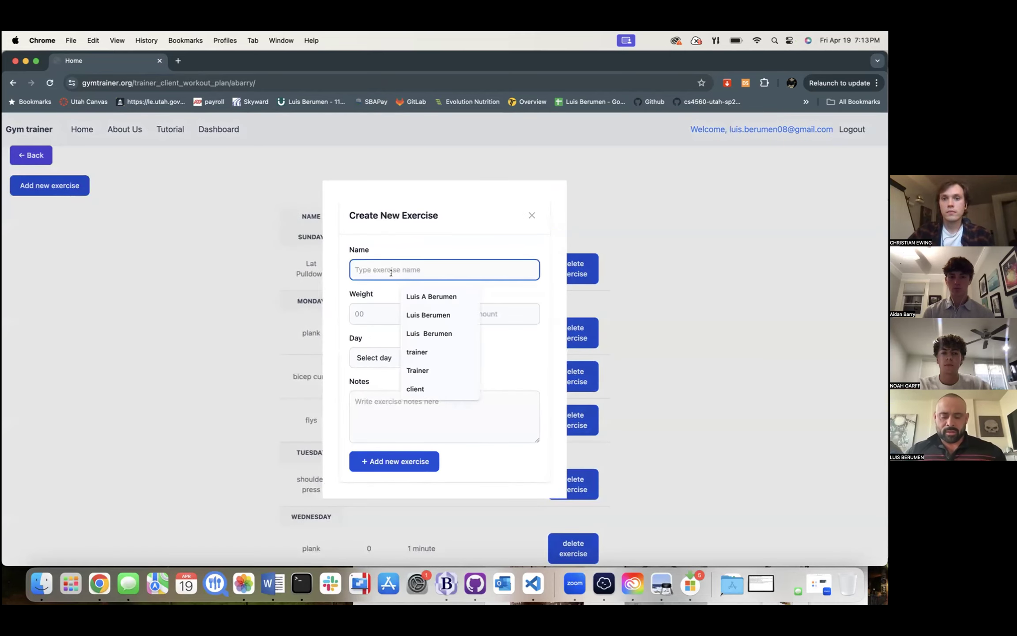
{"action": "type", "text": "Squats"}
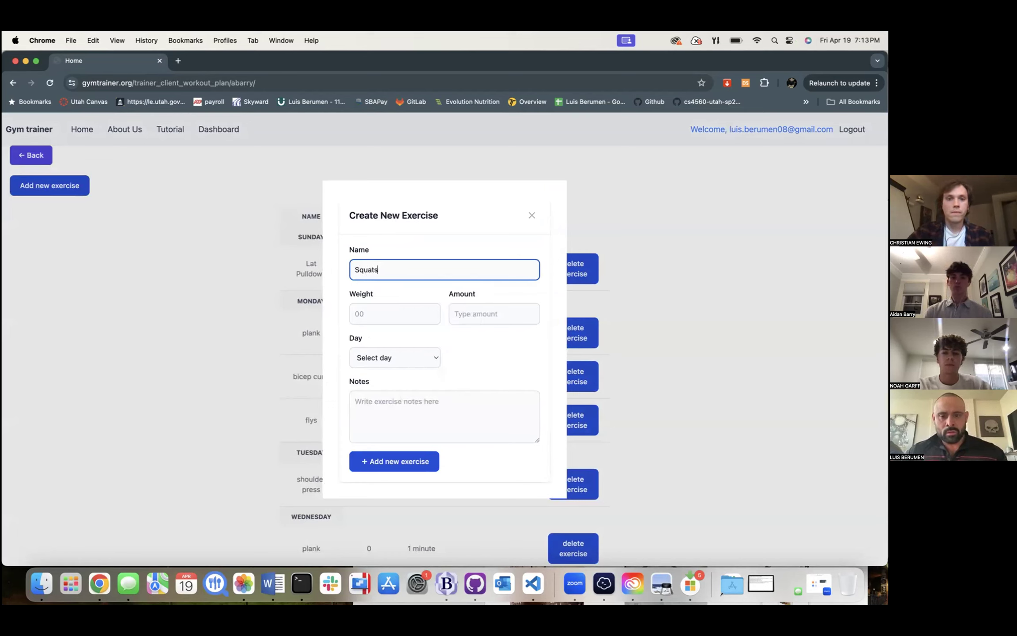
{"action": "key", "text": "Tab"}
{"action": "type", "text": "12"}
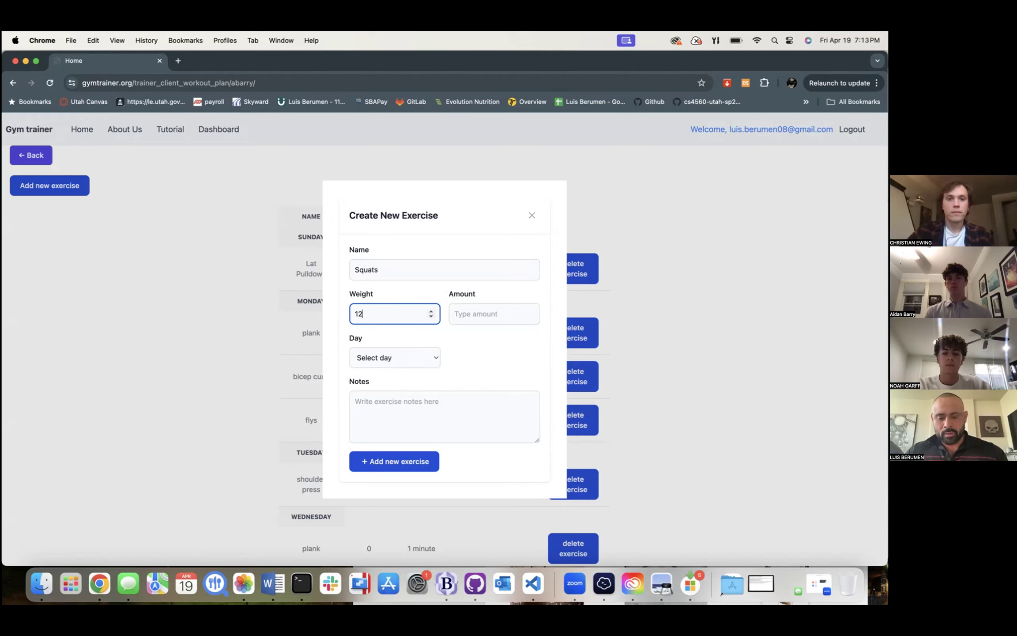
{"action": "left_click", "coordinate": [494, 314]}
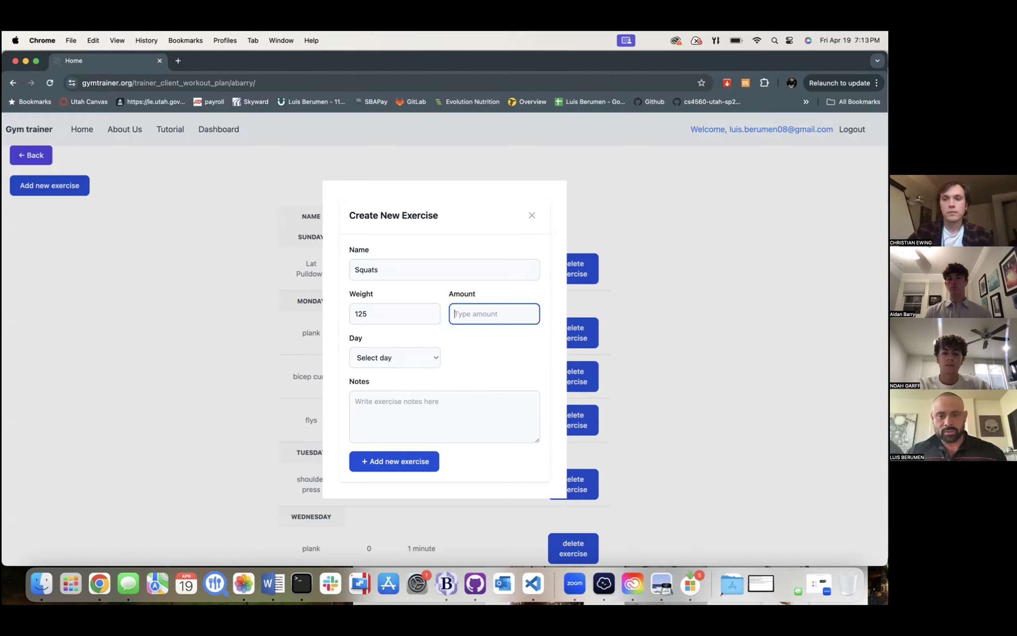
{"action": "type", "text": "10"}
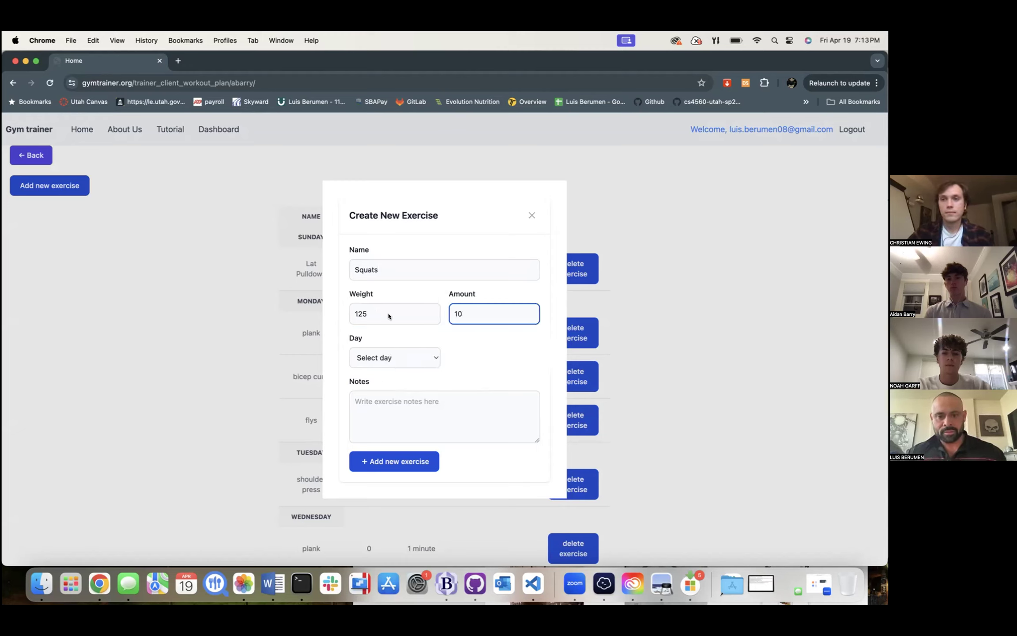
Assign the new exercise to Monday, enter the note "Lift heavy stay strong" and add it to the plan
{"action": "left_click", "coordinate": [403, 359]}
{"action": "left_click", "coordinate": [402, 360]}
{"action": "left_click", "coordinate": [388, 379]}
{"action": "left_click", "coordinate": [397, 391]}
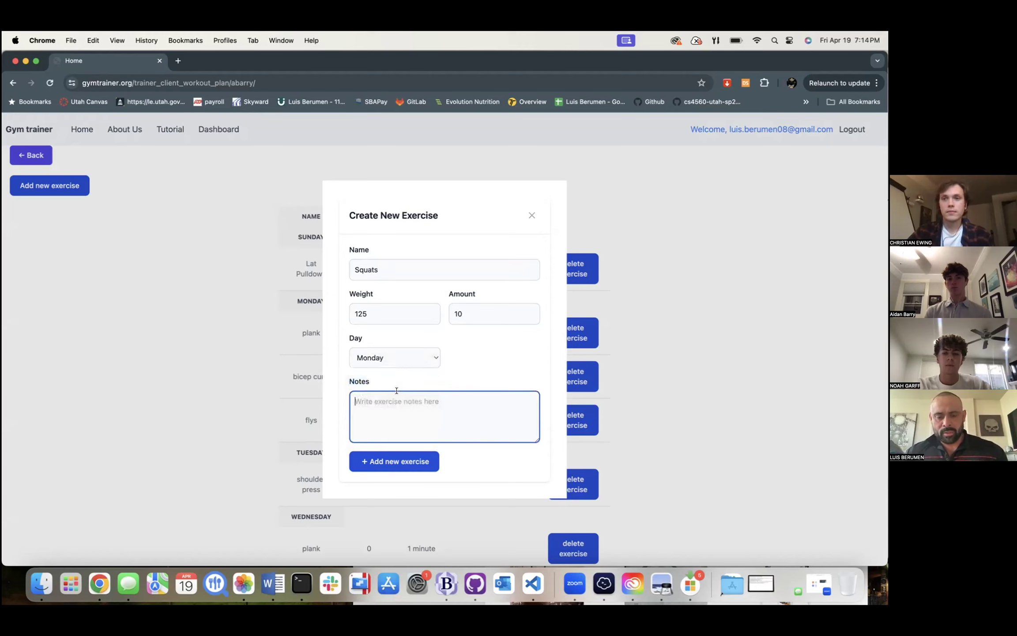
{"action": "type", "text": "Lift"}
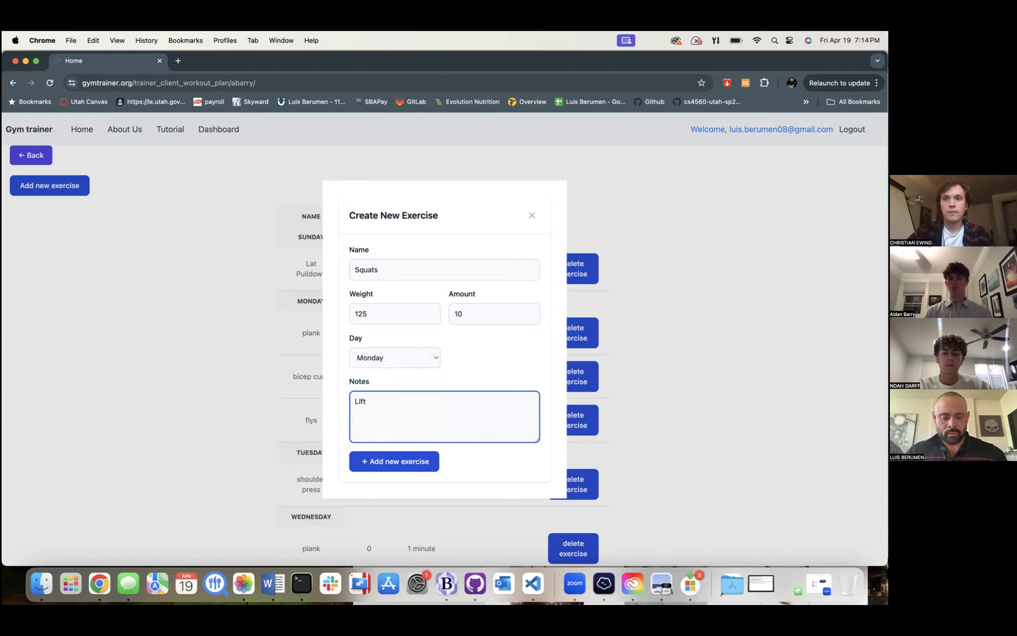
{"action": "type", "text": " heavy stay strong"}
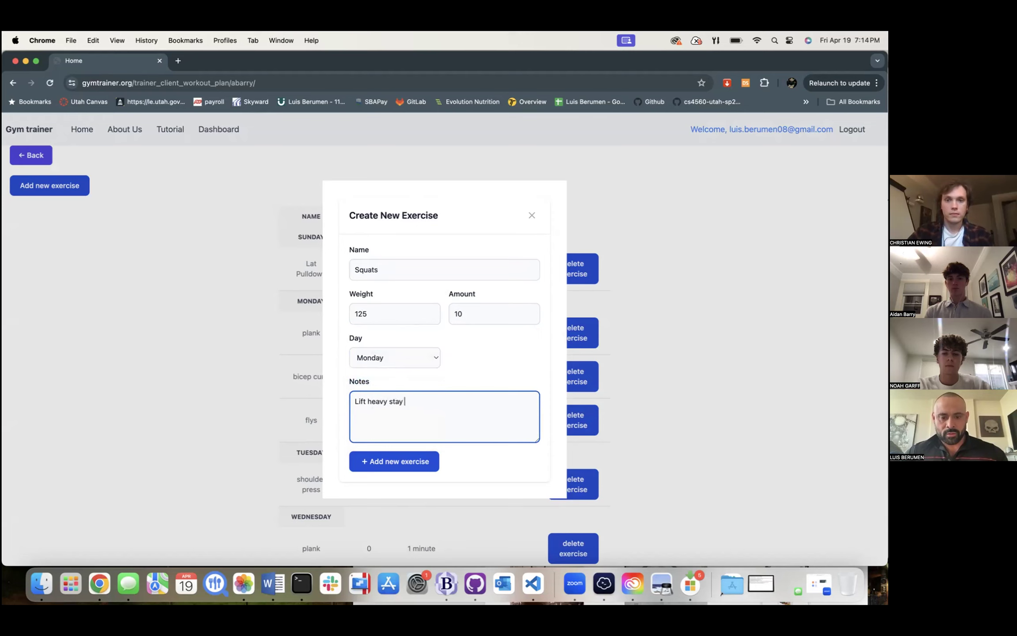
{"action": "left_click", "coordinate": [397, 462]}
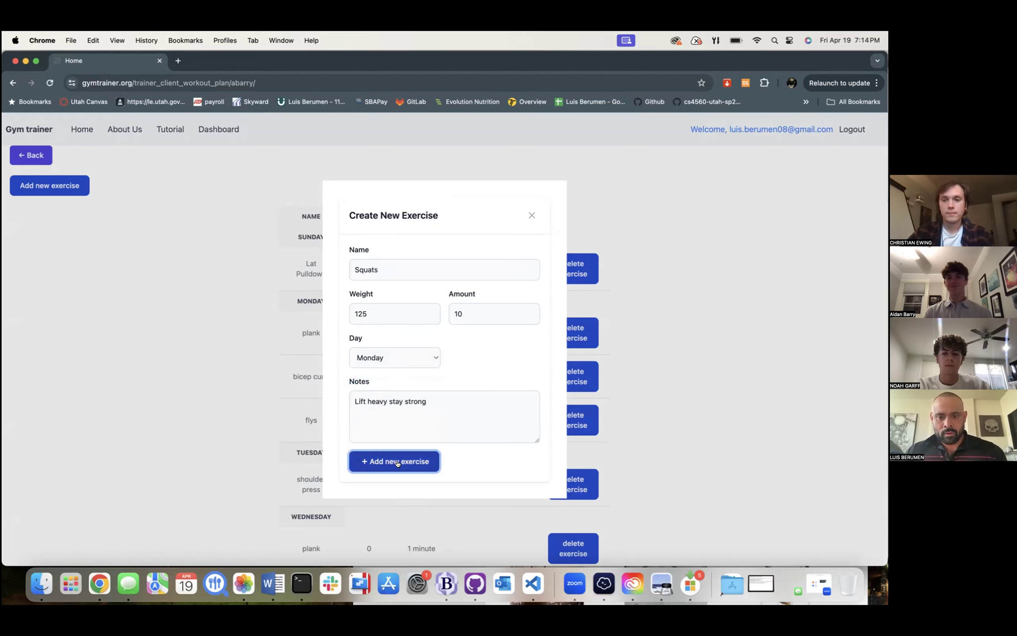
Delete the Squats exercise from Monday in the client's workout plan
{"action": "scroll", "coordinate": [413, 388], "scroll_direction": "down", "scroll_amount": 3}
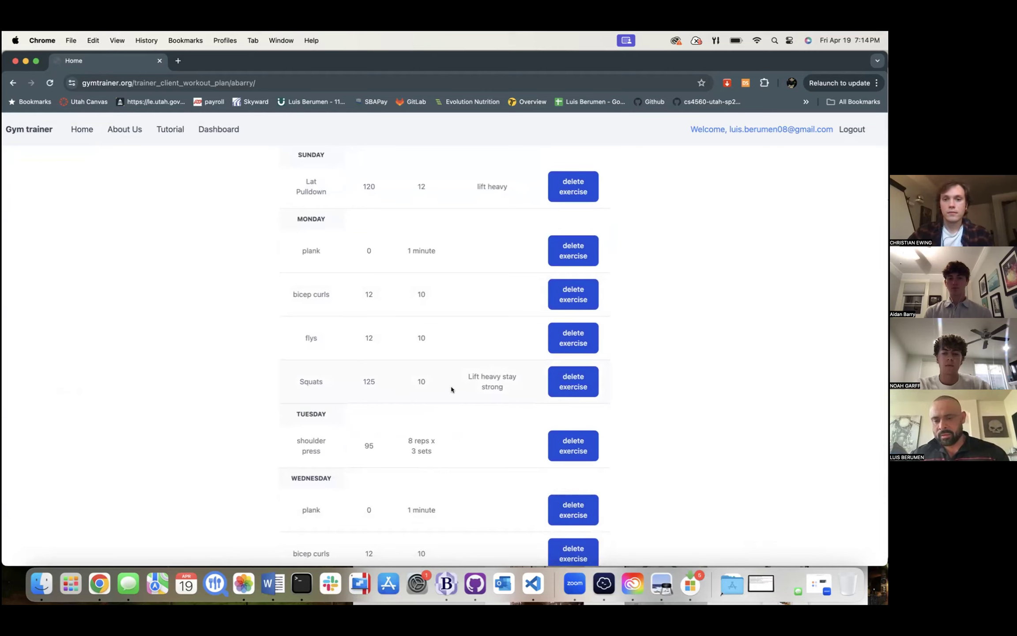
{"action": "scroll", "coordinate": [451, 389], "scroll_direction": "down", "scroll_amount": 2}
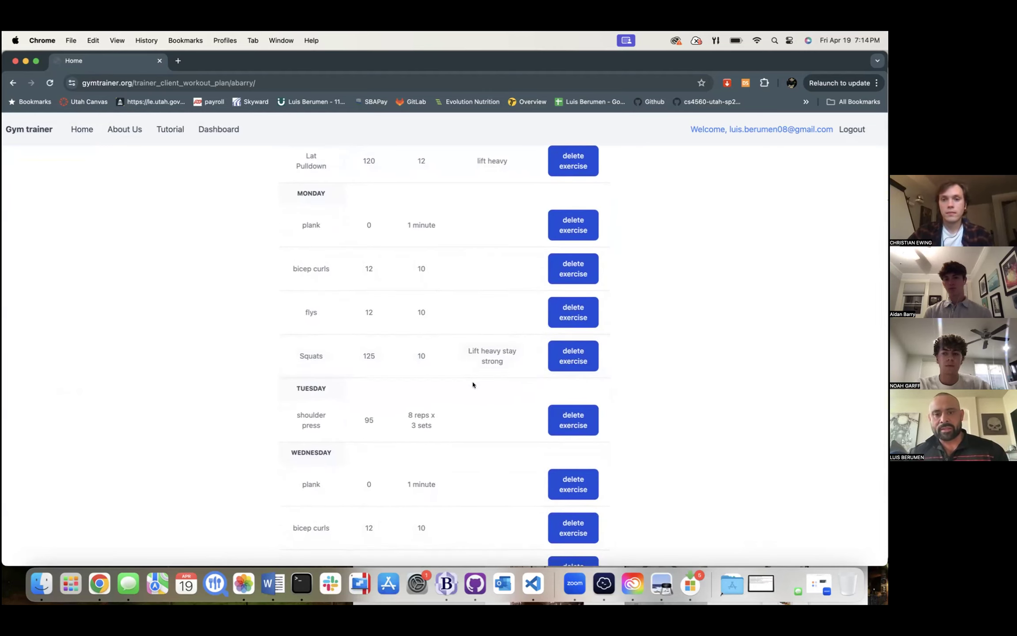
{"action": "scroll", "coordinate": [472, 382], "scroll_direction": "down", "scroll_amount": 1}
{"action": "left_click", "coordinate": [573, 349]}
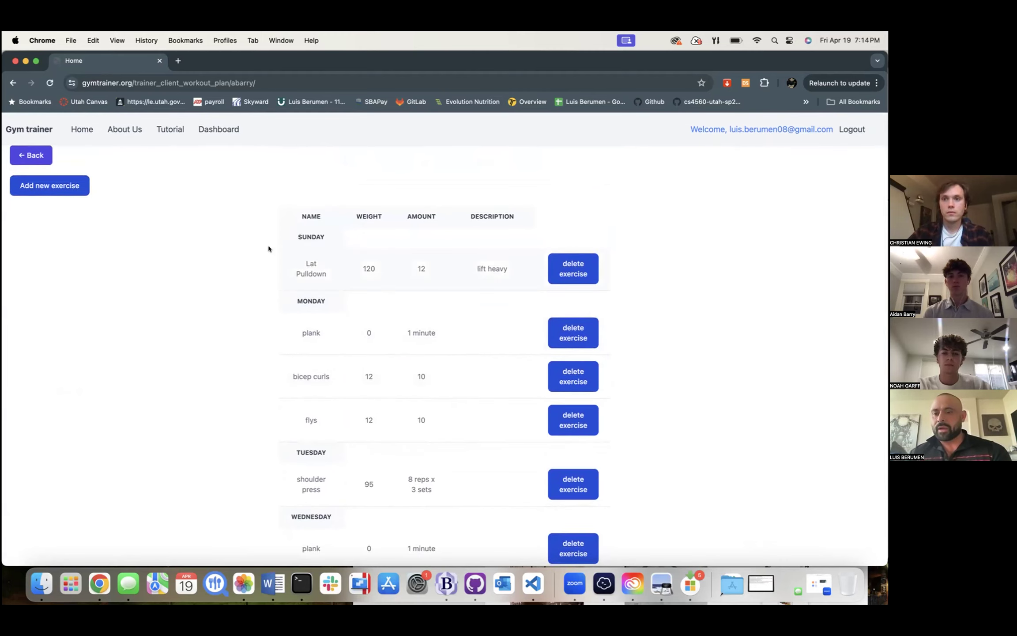
Open the same client's meal plan and delete the celery item from Monday
{"action": "left_click", "coordinate": [44, 156]}
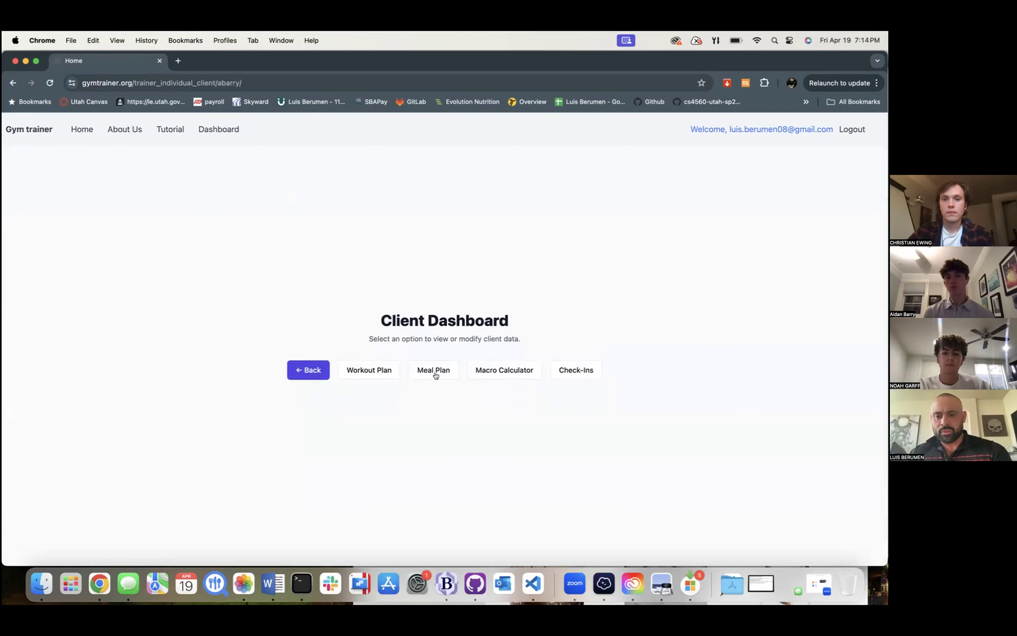
{"action": "left_click", "coordinate": [435, 371]}
{"action": "scroll", "coordinate": [432, 388], "scroll_direction": "down", "scroll_amount": 1}
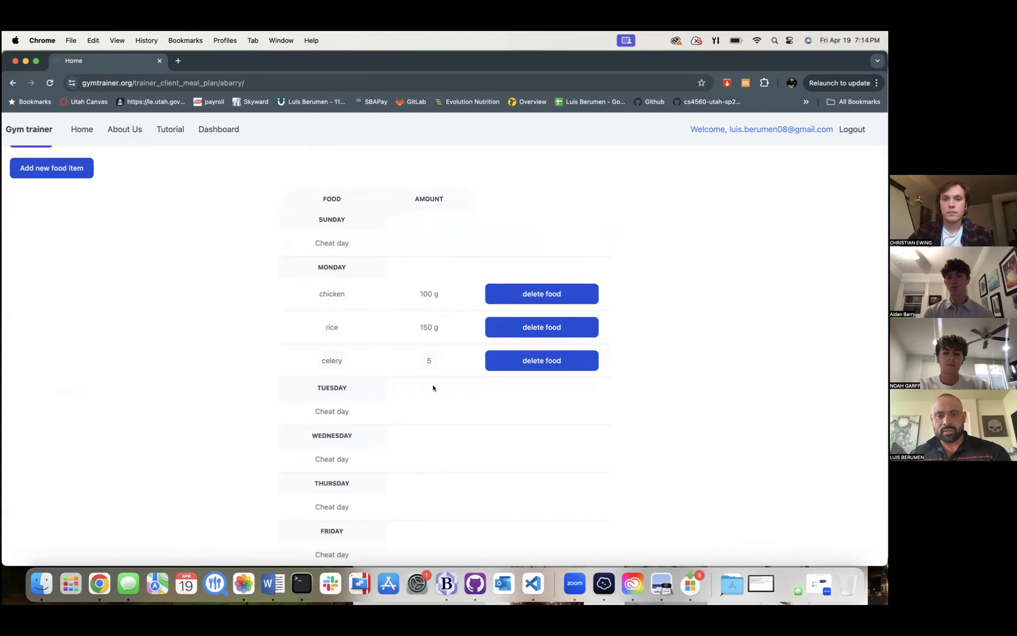
{"action": "scroll", "coordinate": [433, 388], "scroll_direction": "down", "scroll_amount": 2}
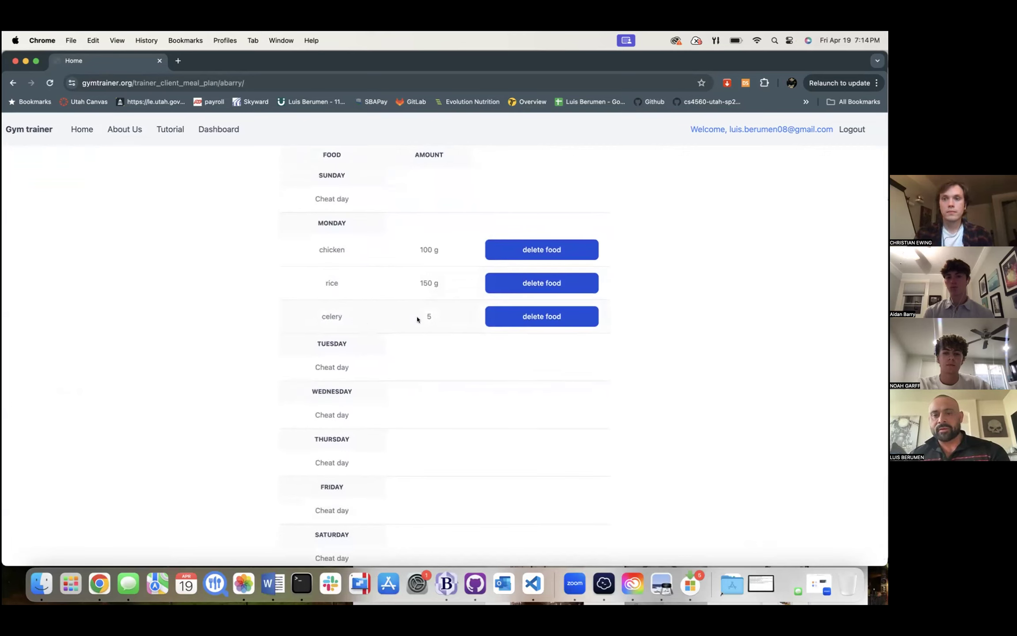
{"action": "scroll", "coordinate": [448, 317], "scroll_direction": "up", "scroll_amount": 1}
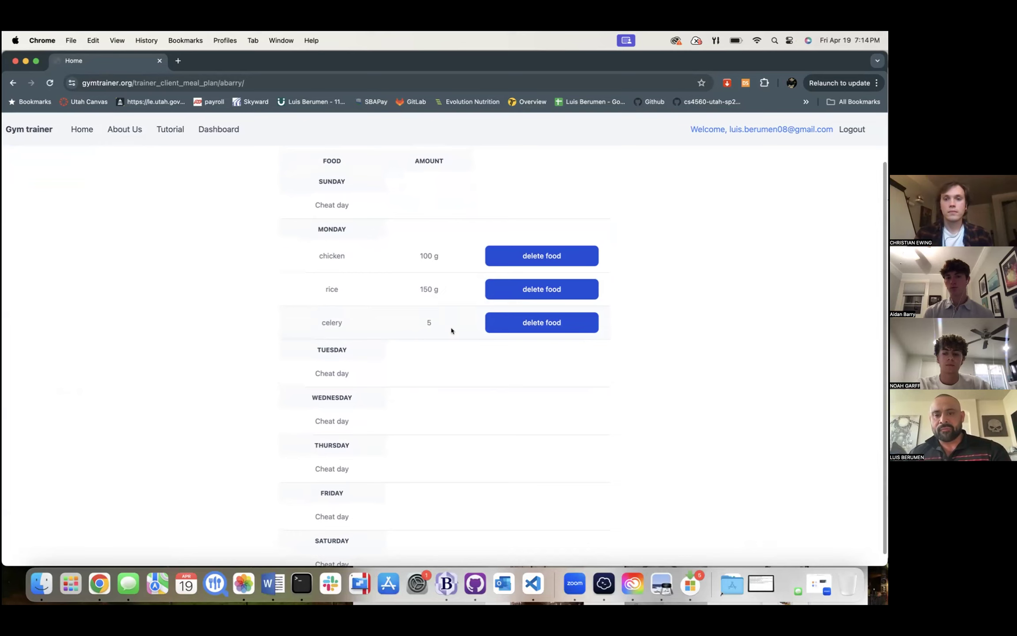
{"action": "scroll", "coordinate": [488, 365], "scroll_direction": "up", "scroll_amount": 1}
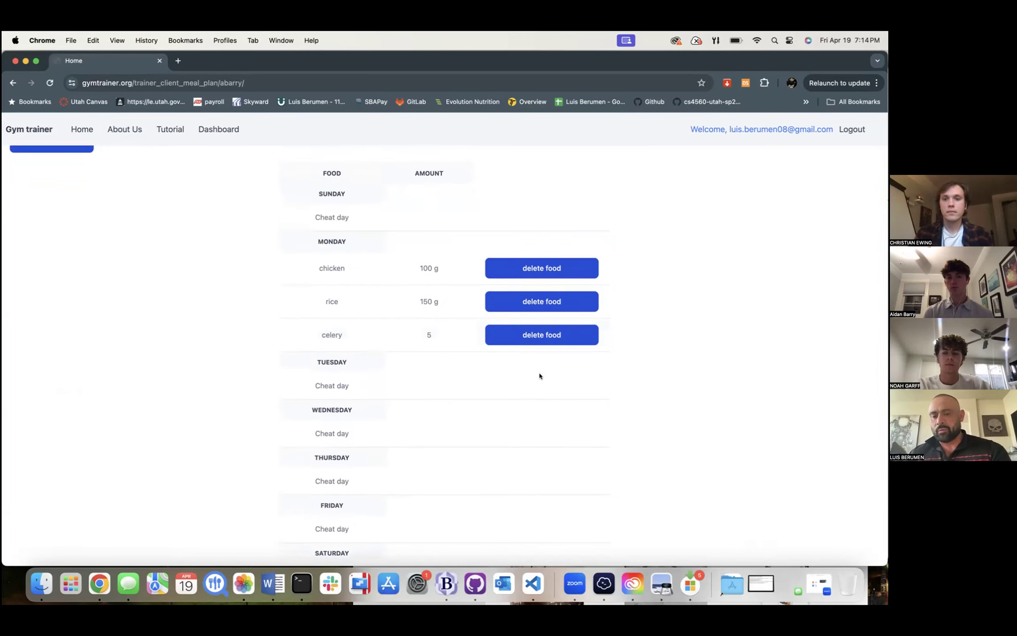
{"action": "left_click", "coordinate": [542, 336]}
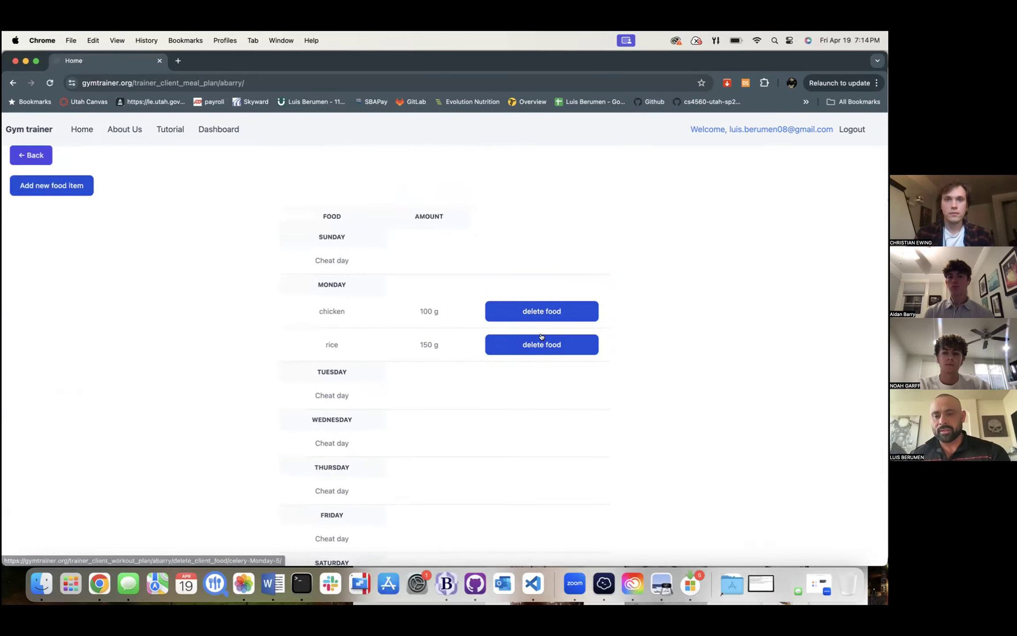
Add a new food item named Brocoli with amount 12 to Monday in the client's meal plan and review the updated week
{"action": "left_click", "coordinate": [69, 191]}
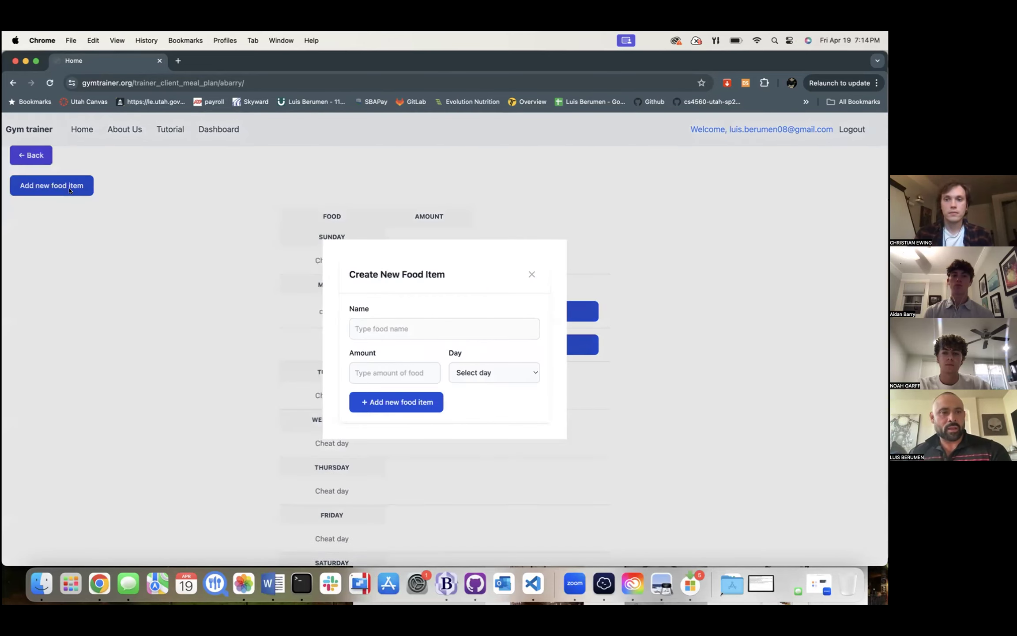
{"action": "left_click", "coordinate": [360, 320]}
{"action": "type", "text": "Brocoli"}
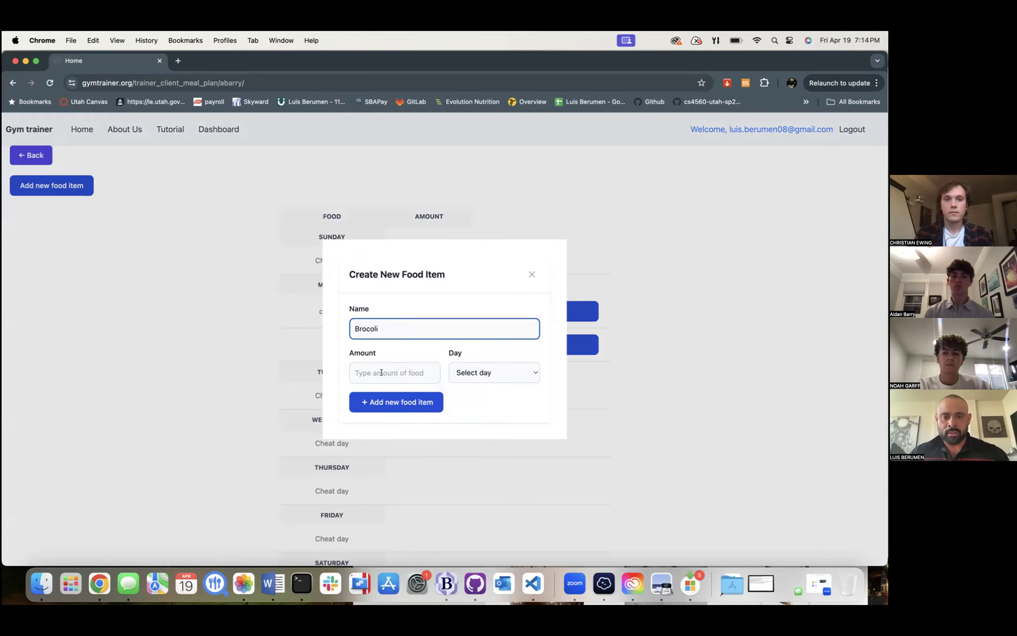
{"action": "left_click", "coordinate": [382, 372]}
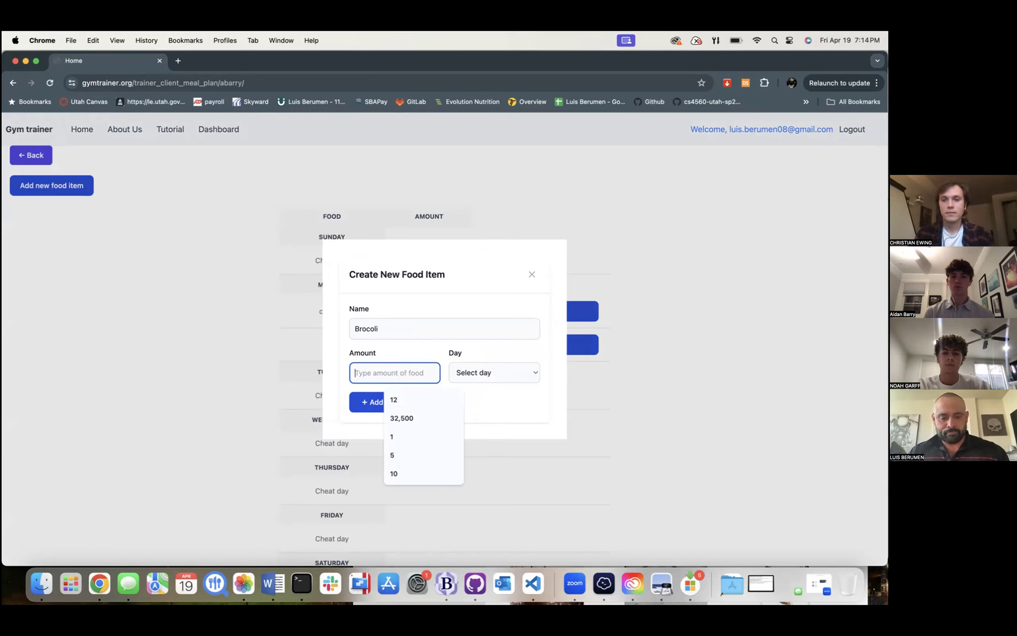
{"action": "type", "text": "12"}
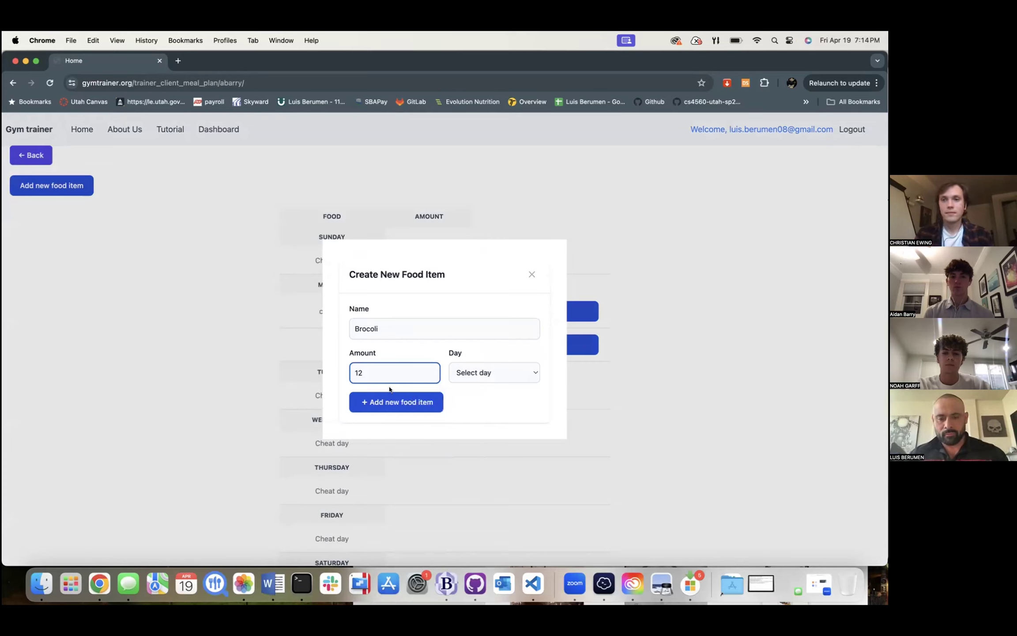
{"action": "left_click", "coordinate": [484, 369]}
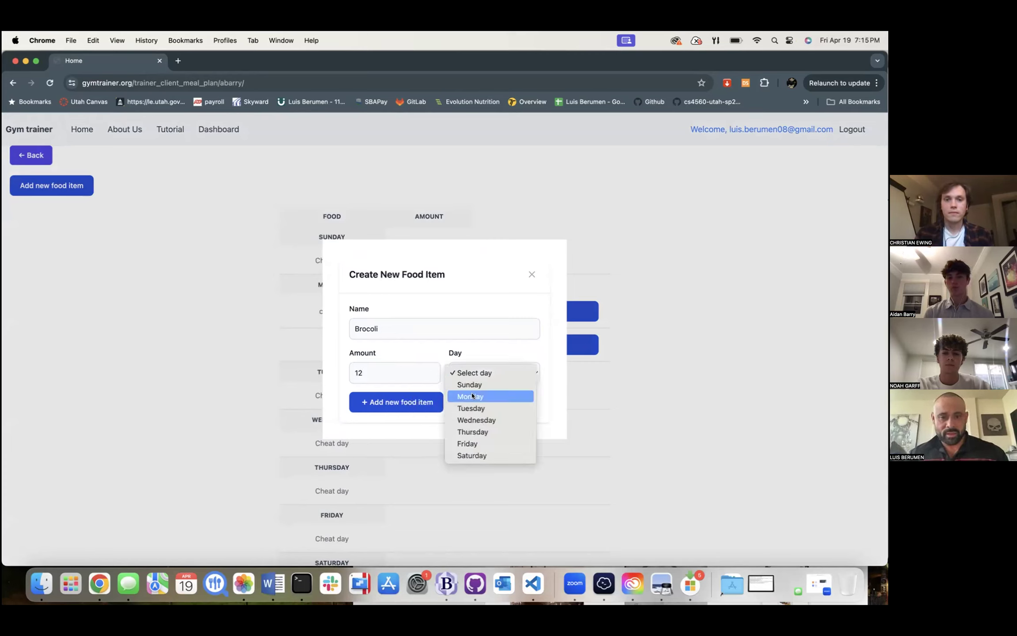
{"action": "left_click", "coordinate": [476, 395]}
{"action": "left_click", "coordinate": [382, 403]}
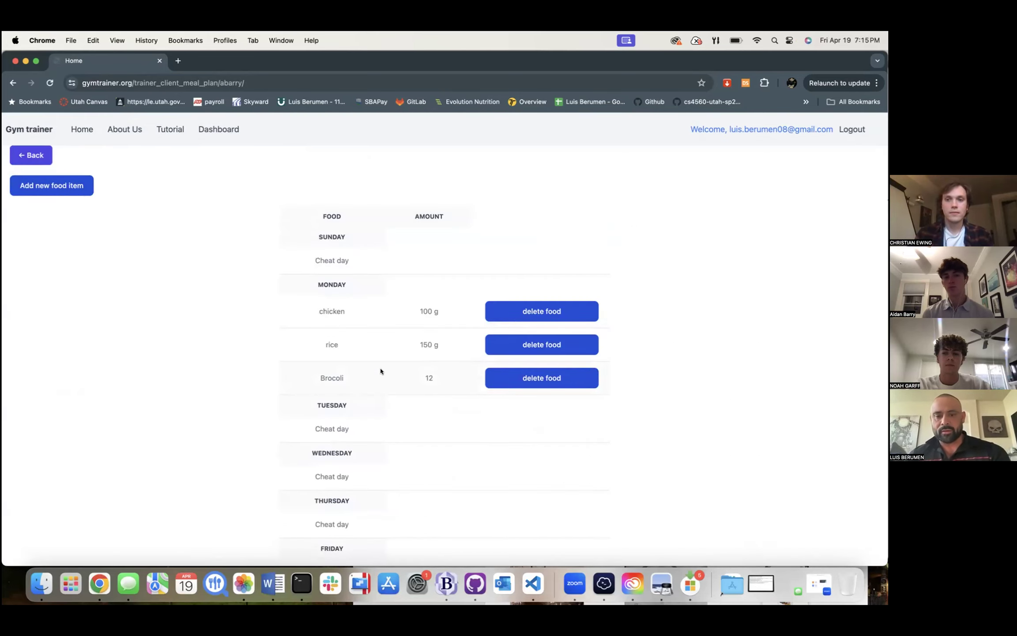
{"action": "scroll", "coordinate": [380, 371], "scroll_direction": "down", "scroll_amount": 3}
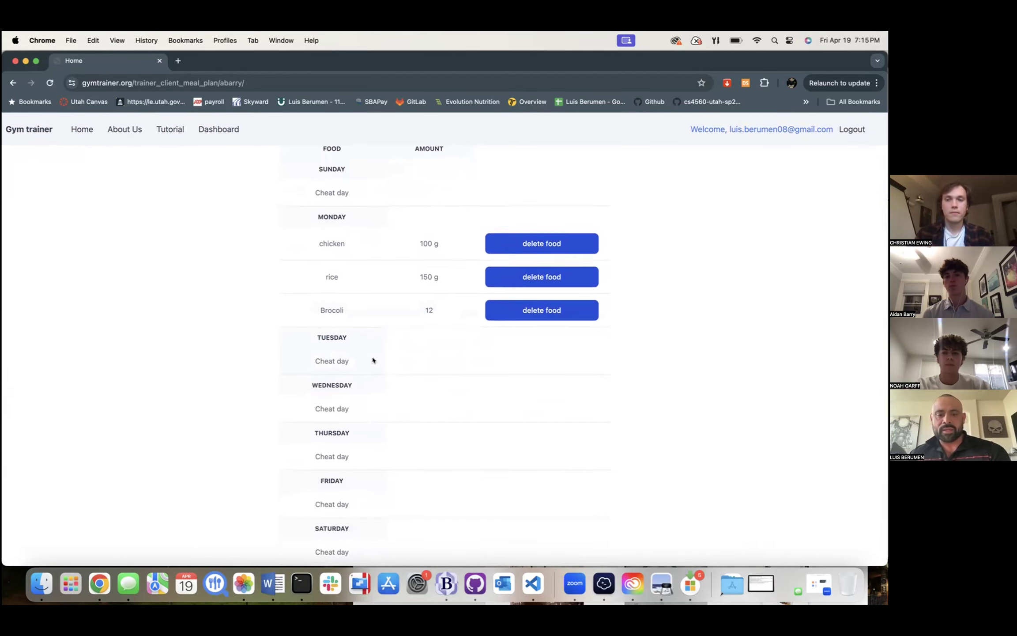
{"action": "scroll", "coordinate": [362, 368], "scroll_direction": "up", "scroll_amount": 2}
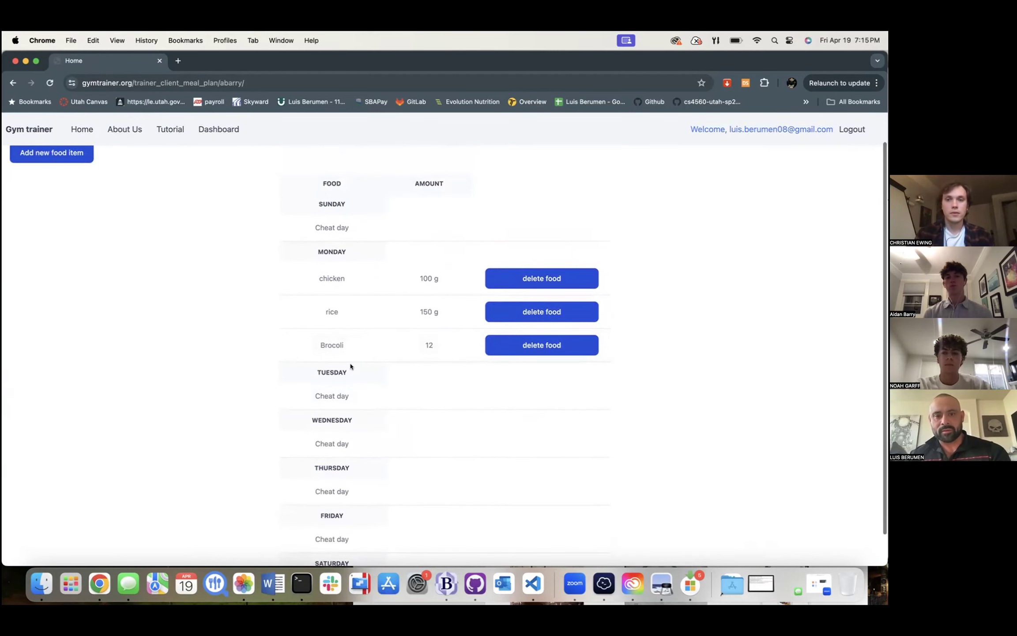
{"action": "scroll", "coordinate": [359, 384], "scroll_direction": "down", "scroll_amount": 2}
{"action": "scroll", "coordinate": [359, 384], "scroll_direction": "up", "scroll_amount": 4}
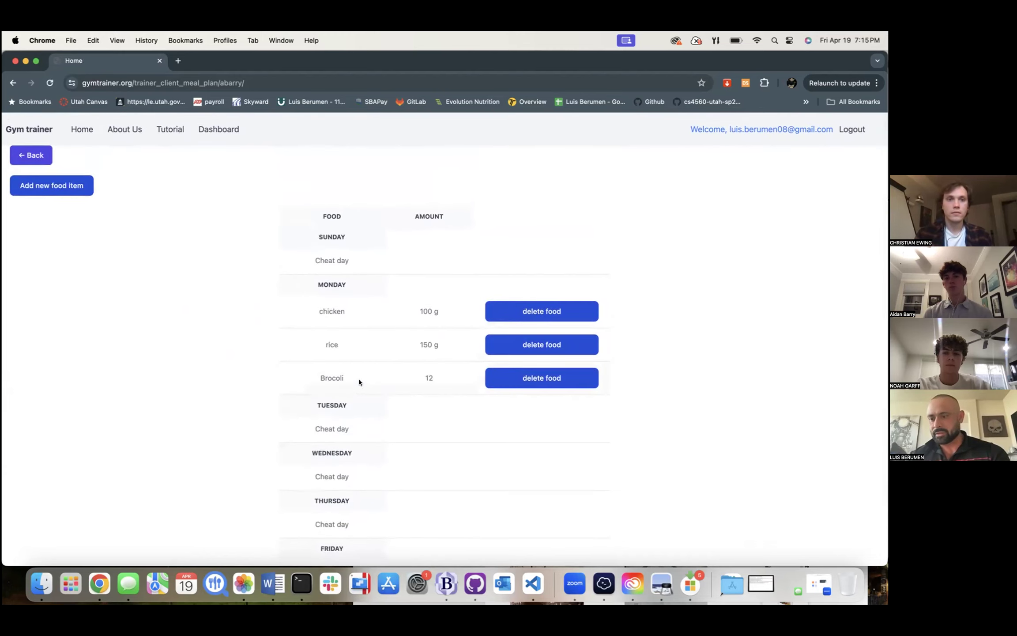
Open the same client's macro calculator and enter a height of 5 feet 11 inches and age 34
{"action": "left_click", "coordinate": [35, 155]}
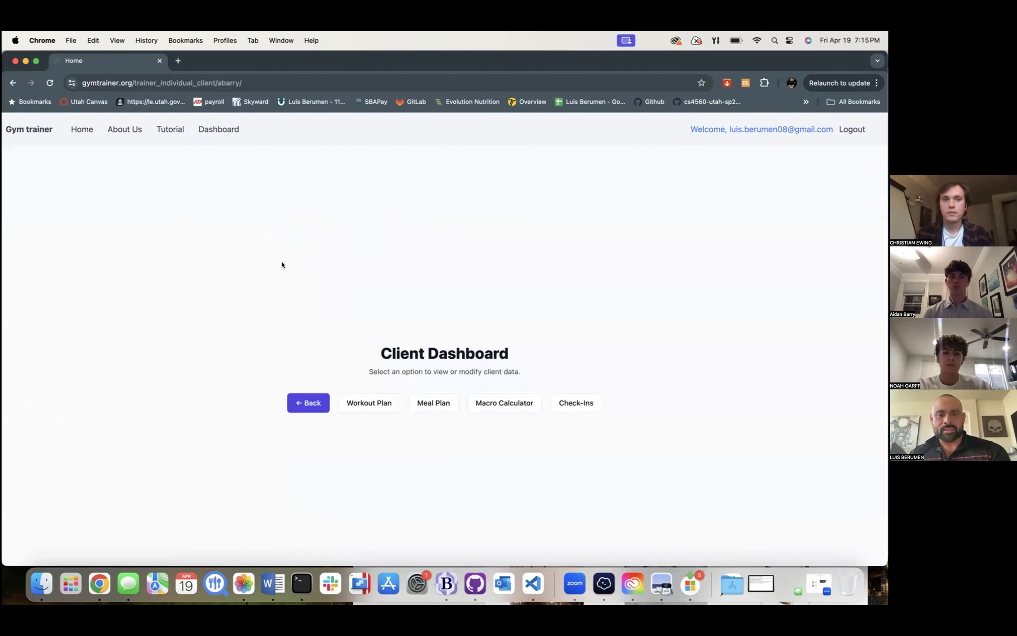
{"action": "left_click", "coordinate": [513, 409]}
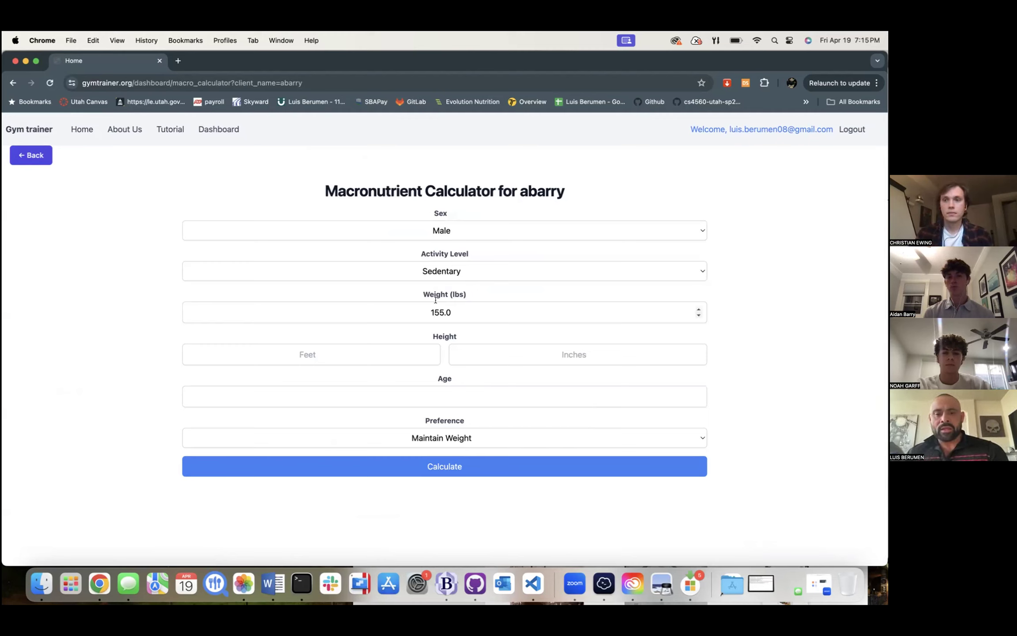
{"action": "left_click", "coordinate": [391, 349]}
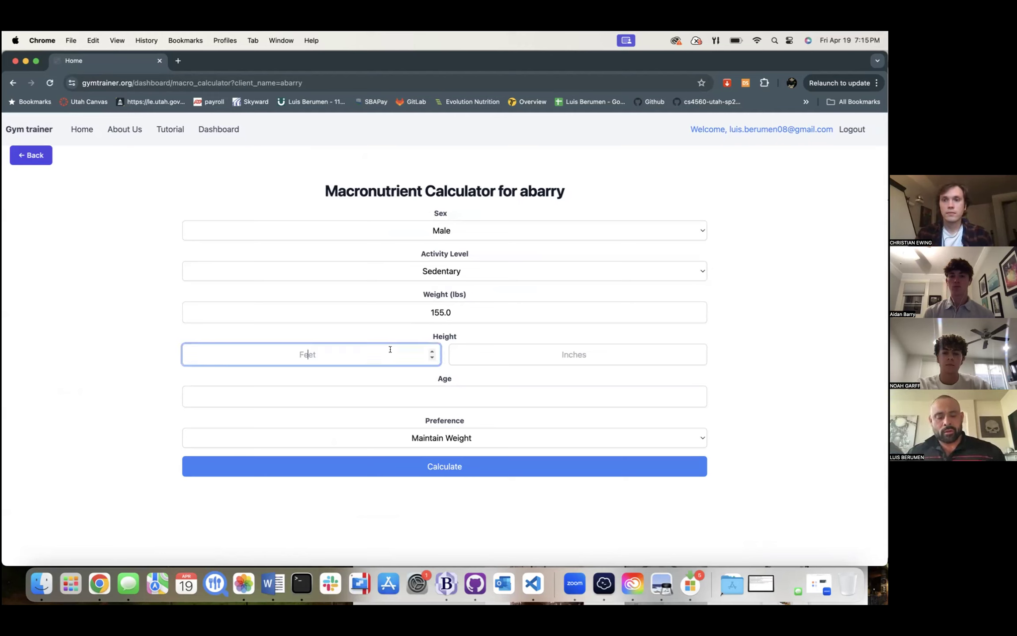
{"action": "type", "text": "5"}
{"action": "key", "text": "Tab"}
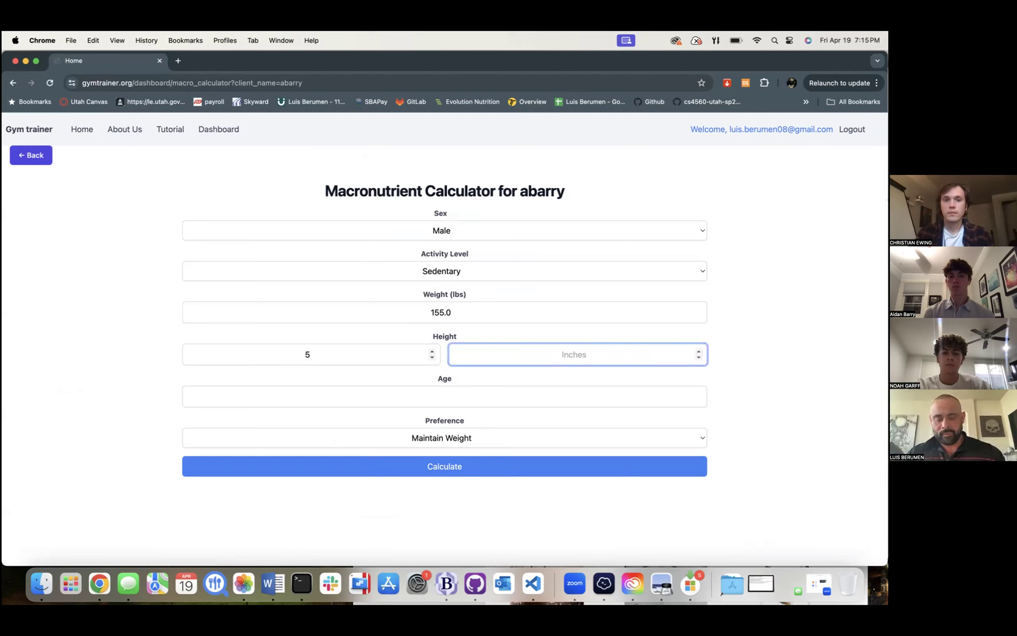
{"action": "type", "text": "11"}
{"action": "left_click", "coordinate": [424, 400]}
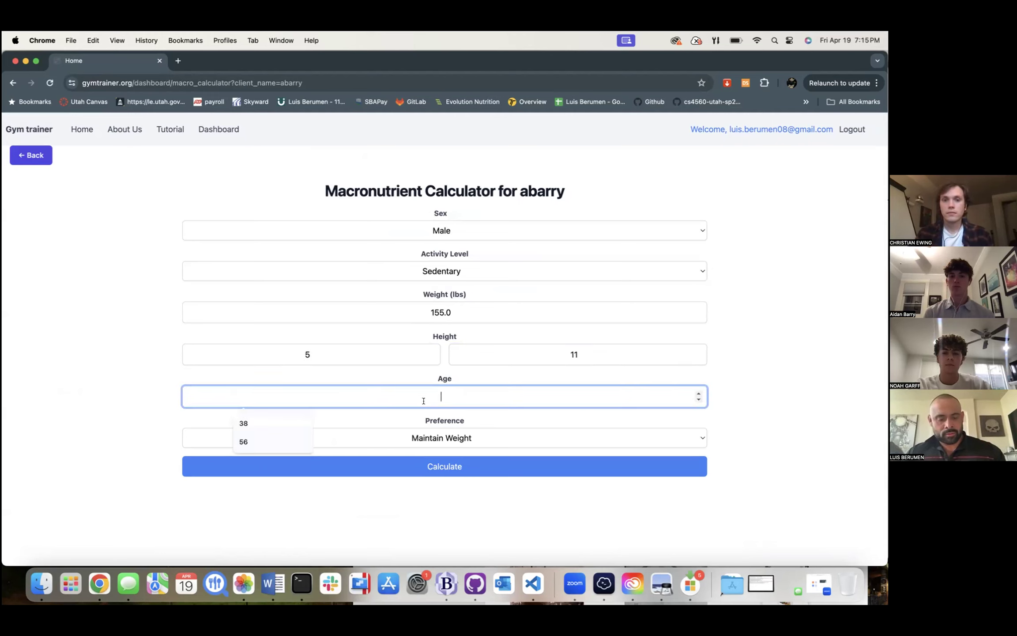
{"action": "type", "text": "34"}
Choose the weight preference for the client and calculate the macros
{"action": "left_click", "coordinate": [469, 442]}
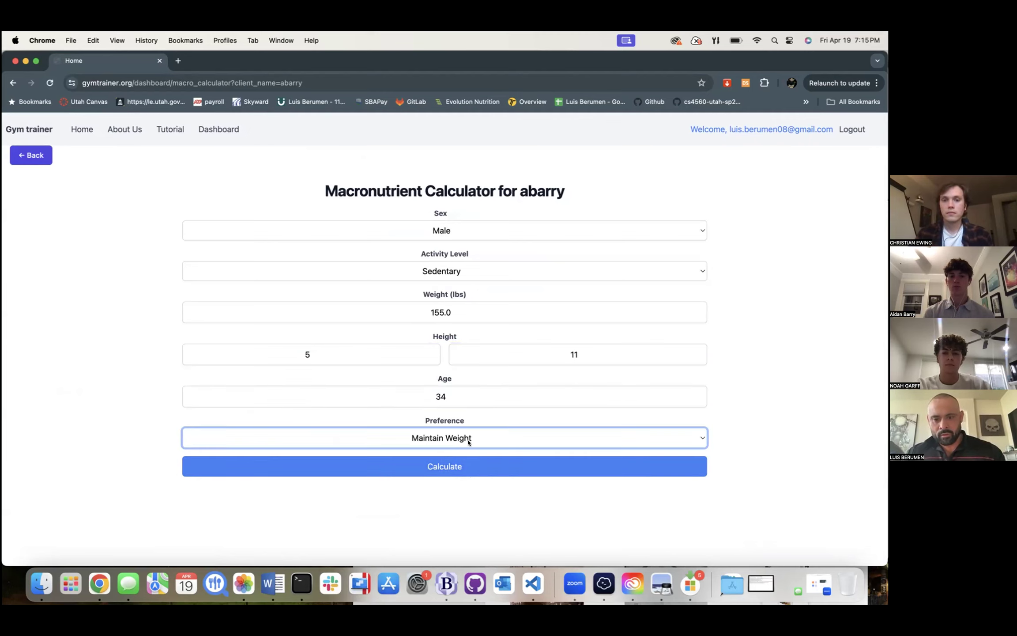
{"action": "left_click", "coordinate": [459, 445]}
{"action": "left_click", "coordinate": [457, 450]}
{"action": "left_click", "coordinate": [445, 465]}
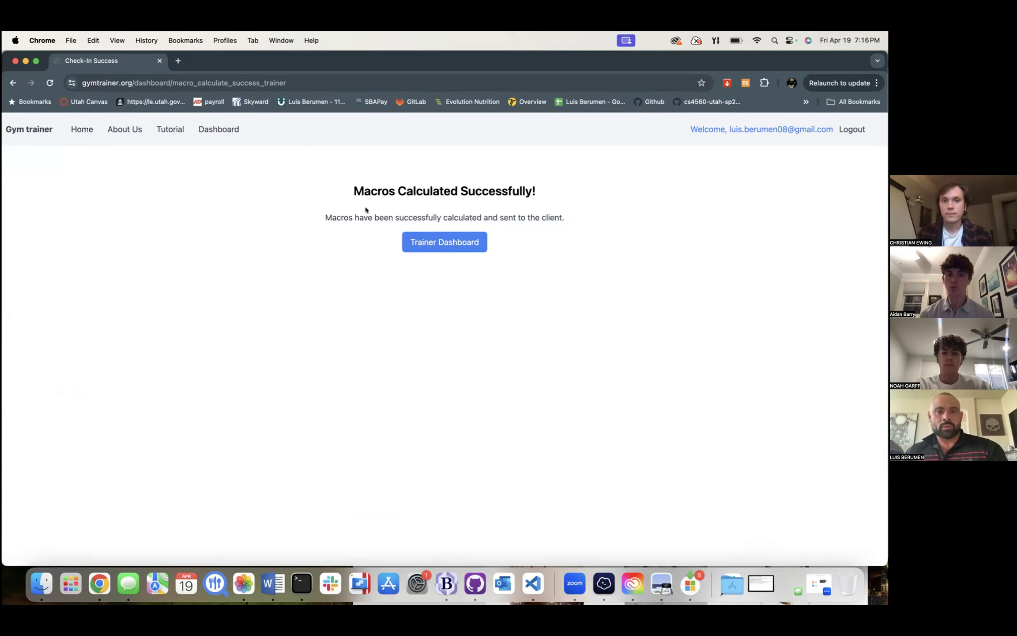
Return to the trainer dashboard and open the same client's check-in history
{"action": "left_click", "coordinate": [464, 246]}
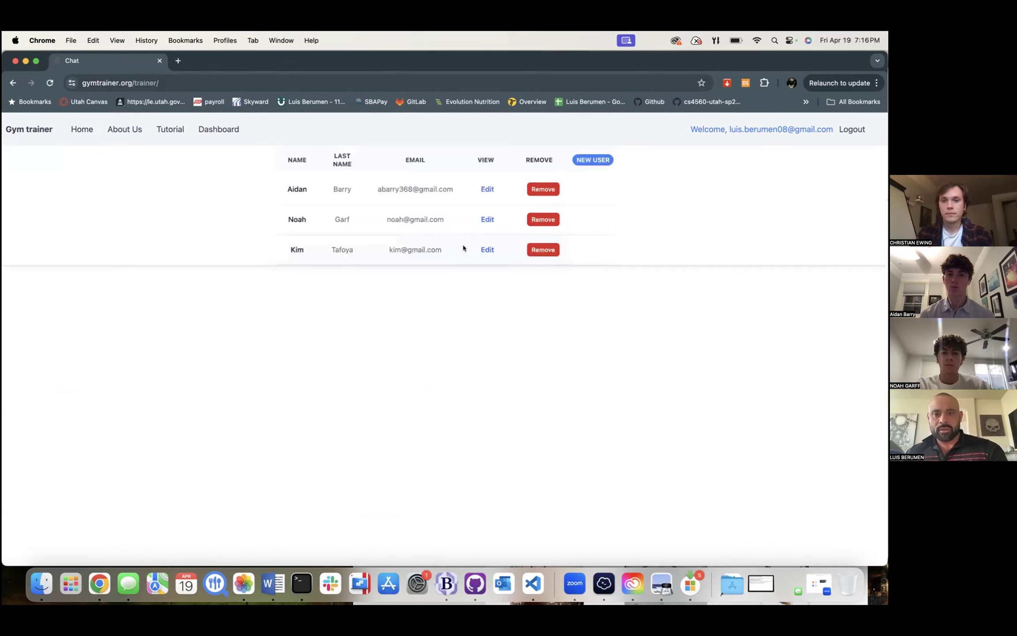
{"action": "left_click", "coordinate": [487, 190]}
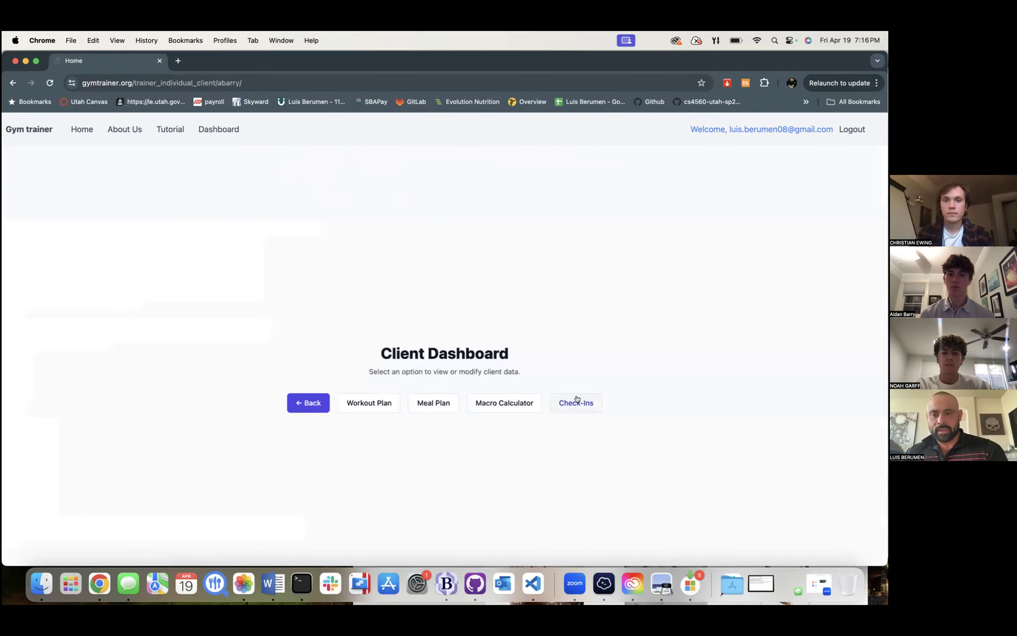
{"action": "left_click", "coordinate": [571, 410]}
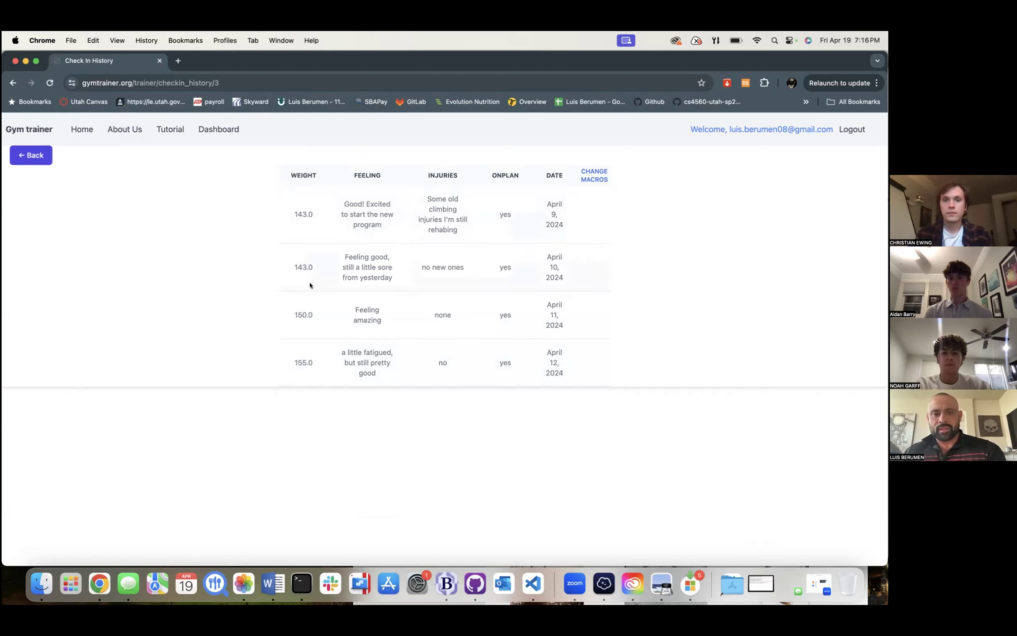
Open the macro change form from the check-in history, set the weight to 143 lbs, and go back without calculating
{"action": "left_click", "coordinate": [601, 179]}
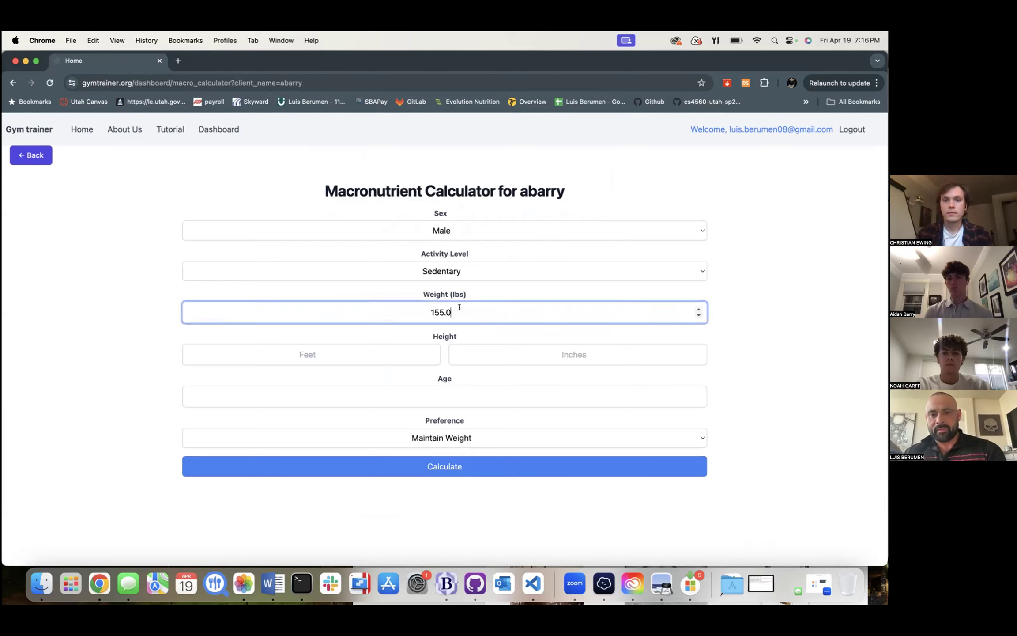
{"action": "key", "text": "super+a"}
{"action": "type", "text": "143"}
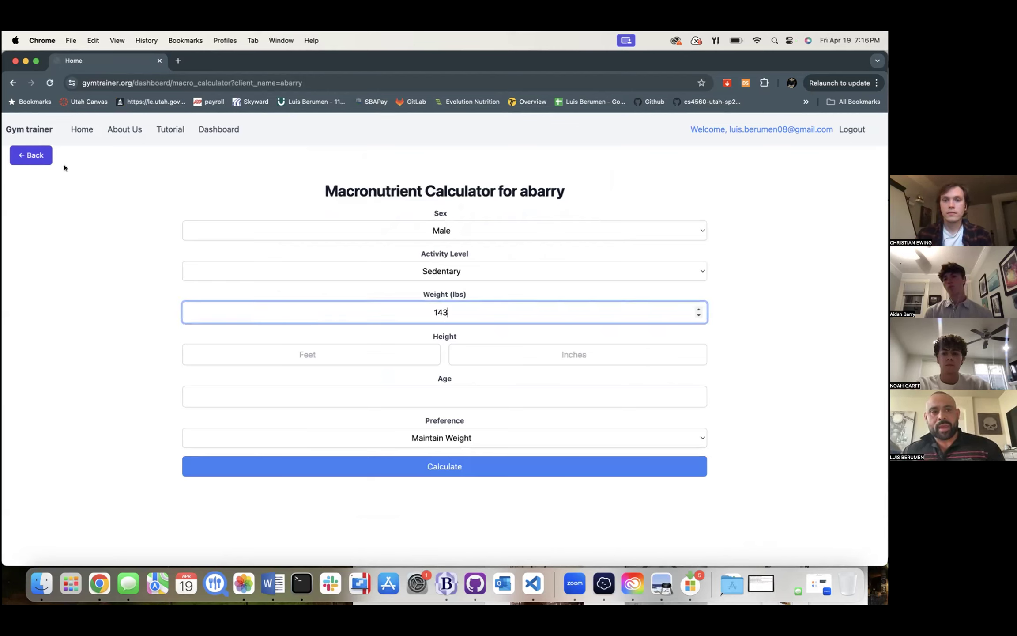
{"action": "left_click", "coordinate": [29, 156]}
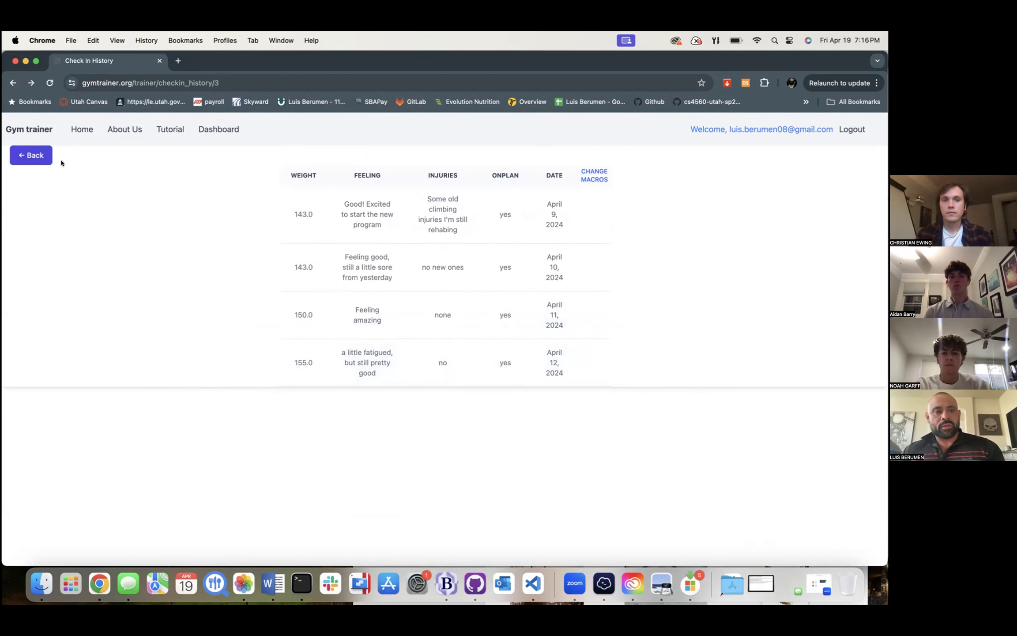
{"action": "left_click", "coordinate": [35, 157]}
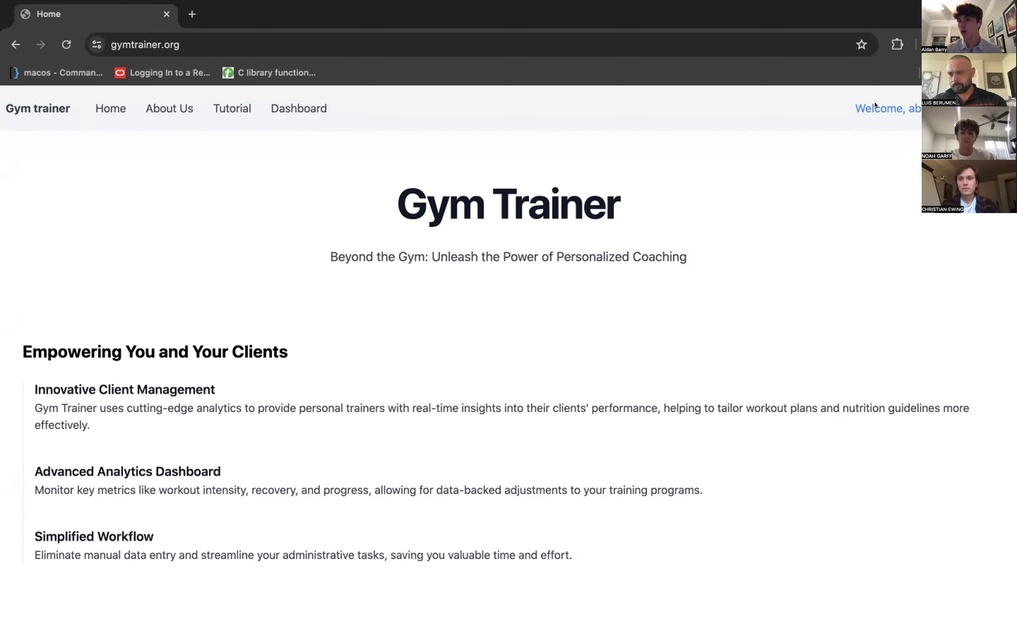
On the client's account, open the dashboard and view the daily macro distribution
{"action": "left_click", "coordinate": [300, 103]}
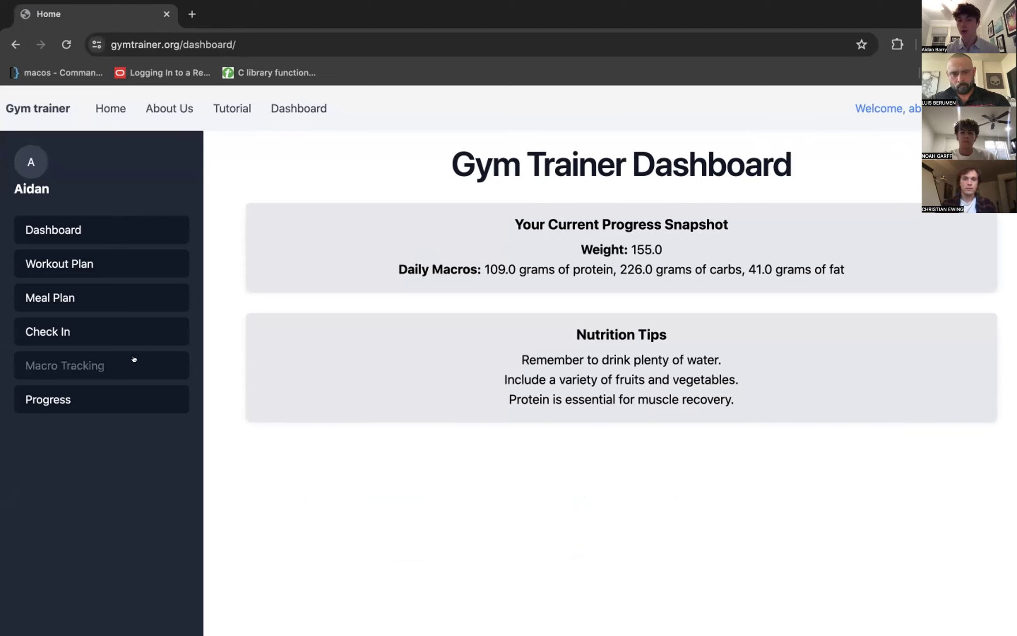
{"action": "left_click", "coordinate": [111, 358]}
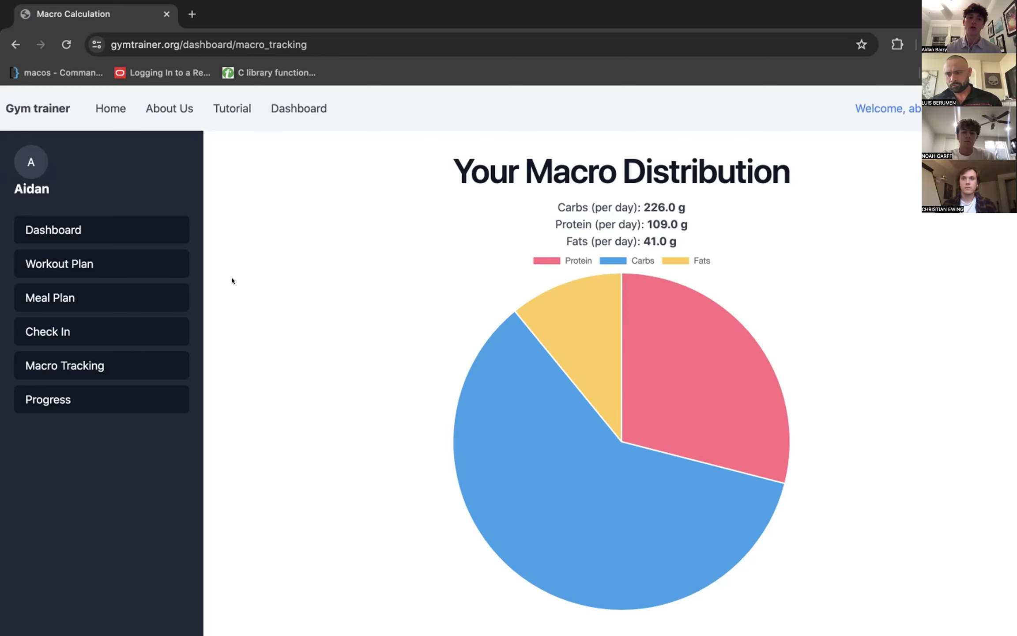
Open the client's own meal plan and examine Monday's foods, highlighting the Brocoli entry
{"action": "left_click", "coordinate": [150, 290]}
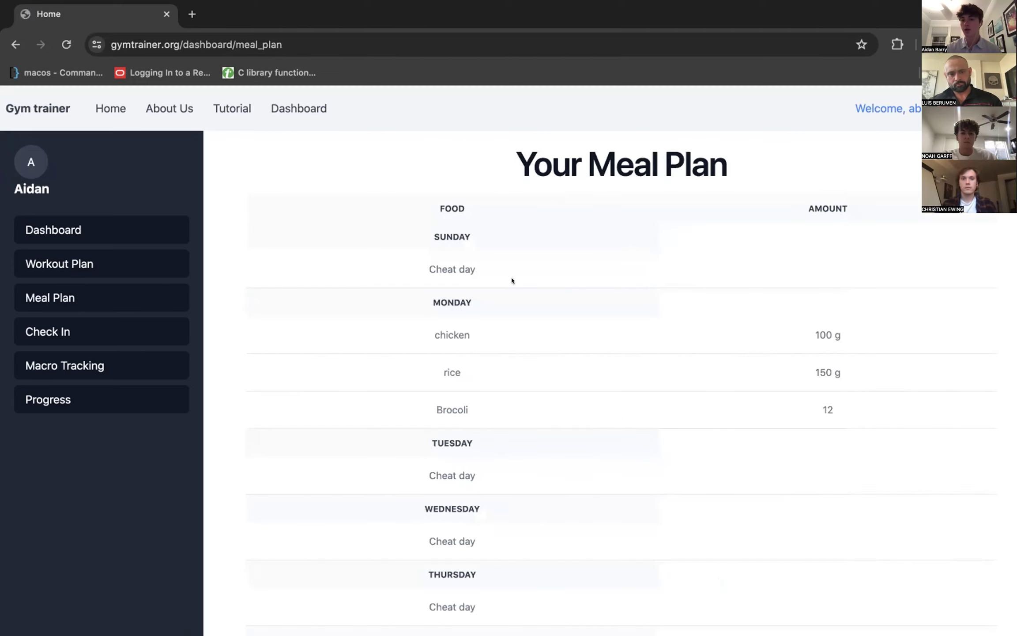
{"action": "scroll", "coordinate": [581, 275], "scroll_direction": "down", "scroll_amount": 3}
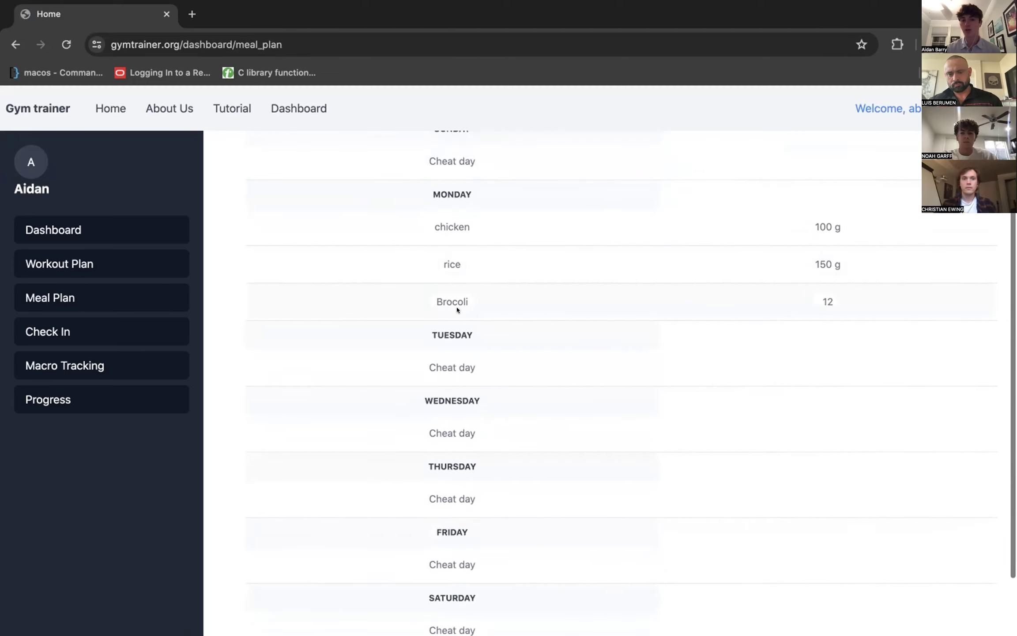
{"action": "left_click_drag", "start_coordinate": [444, 300], "coordinate": [480, 302]}
{"action": "left_click", "coordinate": [481, 301]}
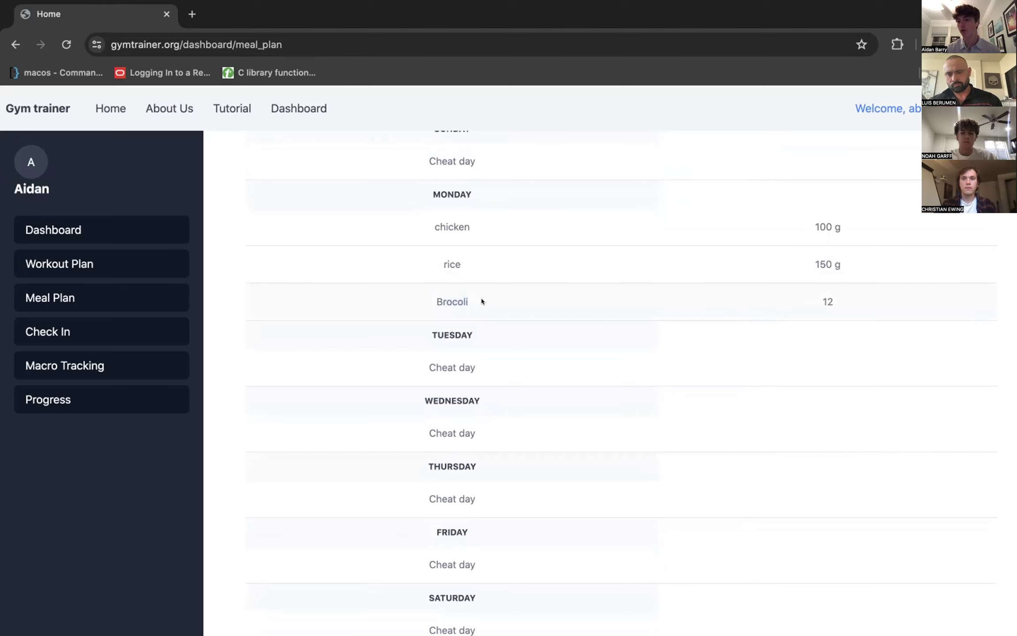
{"action": "scroll", "coordinate": [482, 301], "scroll_direction": "up", "scroll_amount": 2}
{"action": "scroll", "coordinate": [482, 302], "scroll_direction": "down", "scroll_amount": 1}
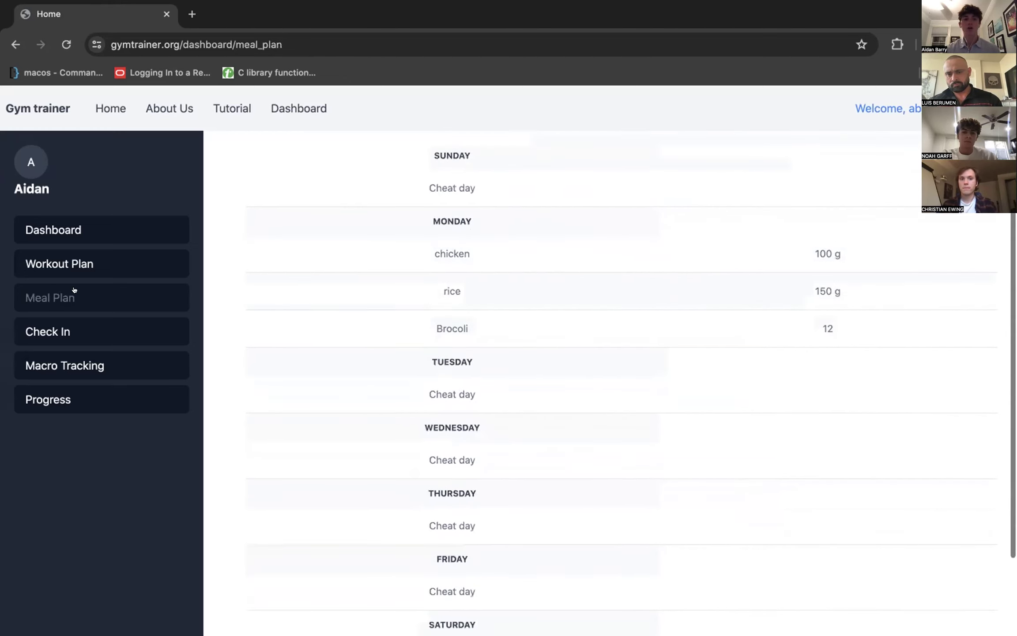
Open the client's own workout plan and review the exercises through Saturday
{"action": "left_click", "coordinate": [64, 263]}
{"action": "scroll", "coordinate": [457, 334], "scroll_direction": "down", "scroll_amount": 3}
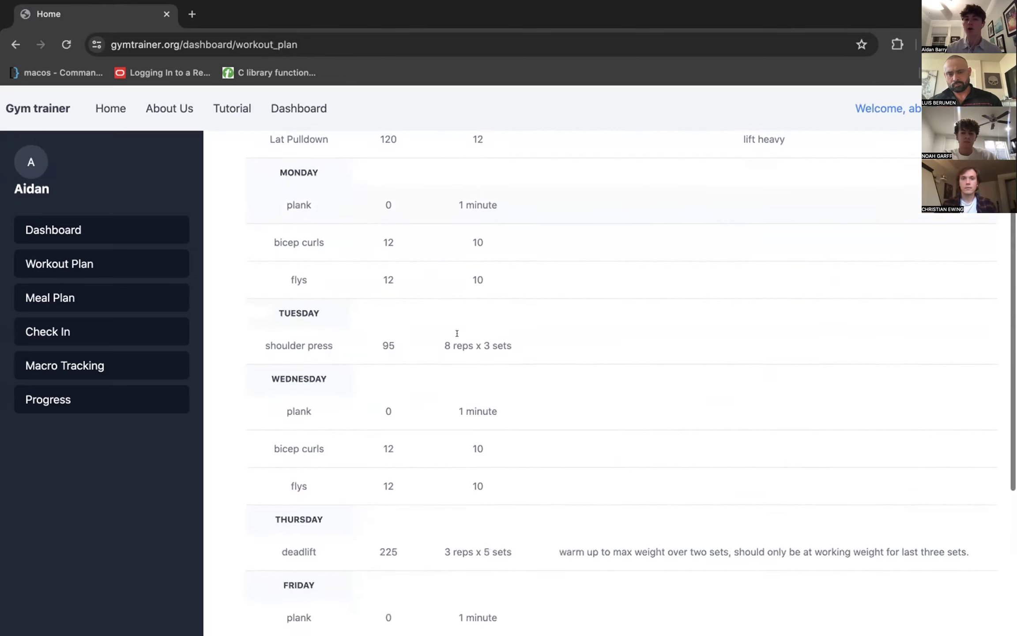
{"action": "scroll", "coordinate": [457, 333], "scroll_direction": "down", "scroll_amount": 5}
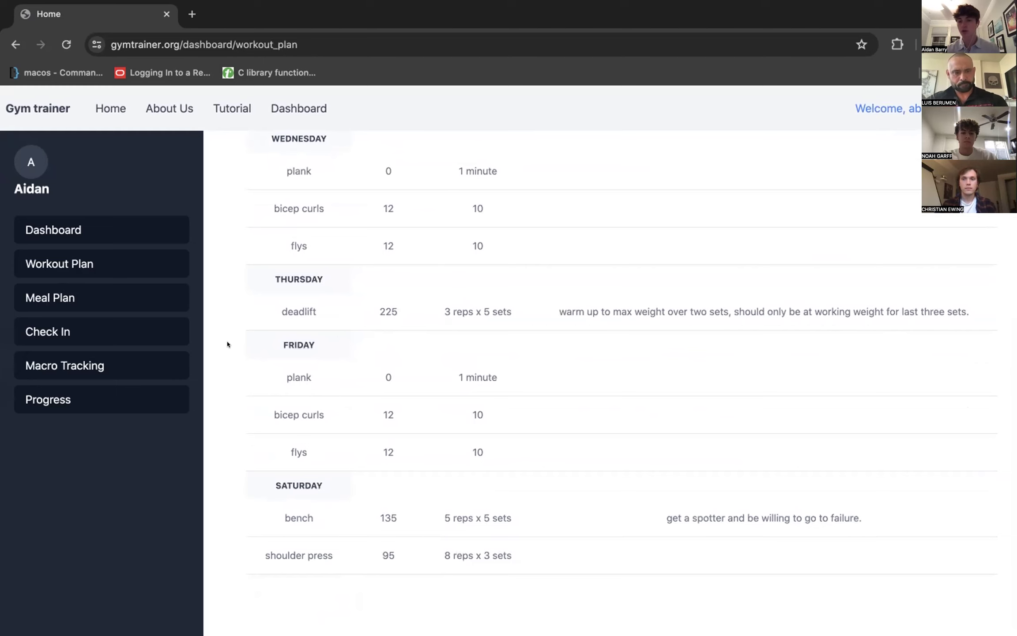
Open the daily trainer check-in form and look over its fields down to the submit option
{"action": "left_click", "coordinate": [98, 332]}
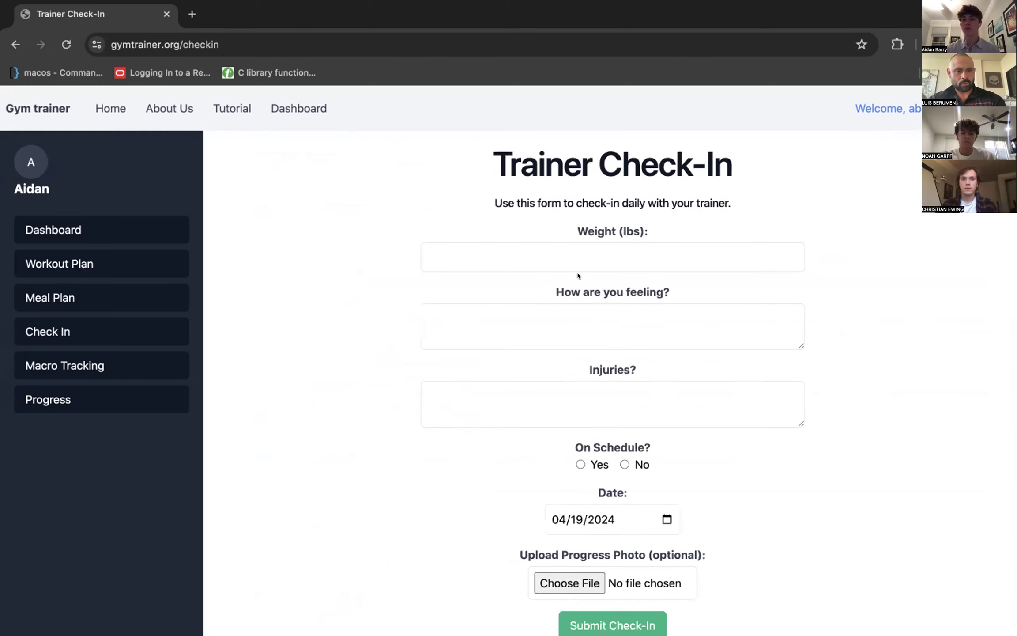
{"action": "scroll", "coordinate": [578, 274], "scroll_direction": "down", "scroll_amount": 3}
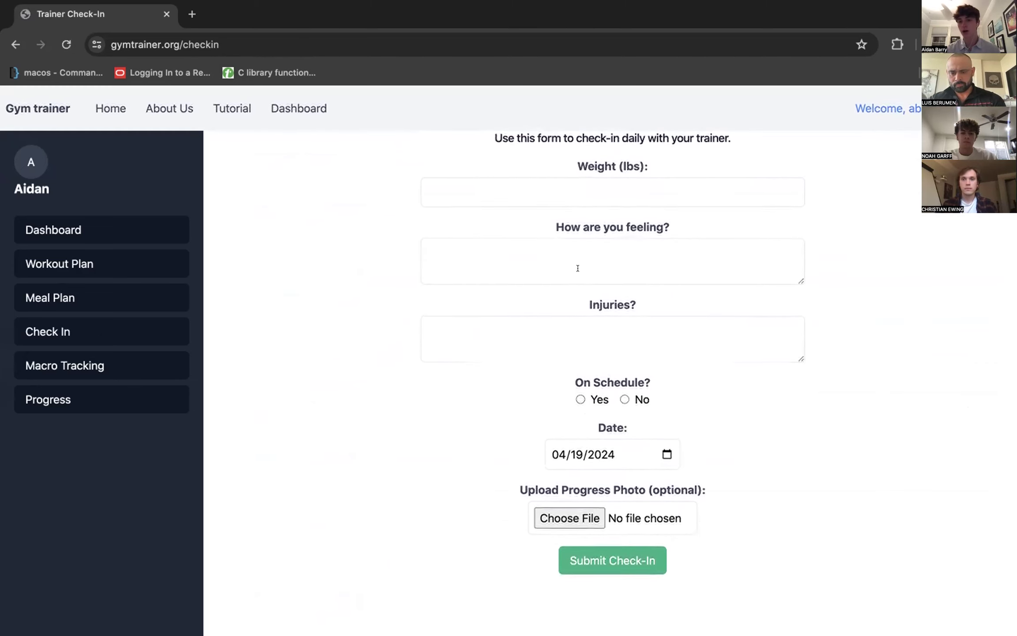
{"action": "scroll", "coordinate": [578, 269], "scroll_direction": "up", "scroll_amount": 3}
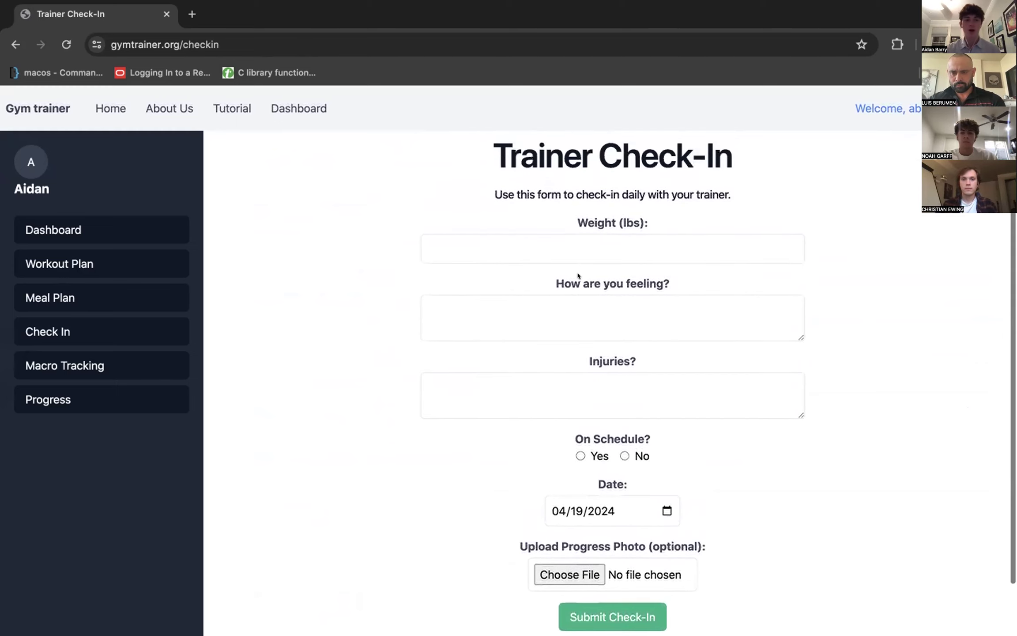
Review the client's progress photos, weight chart and macro chart, and return to the client dashboard
{"action": "left_click", "coordinate": [74, 393]}
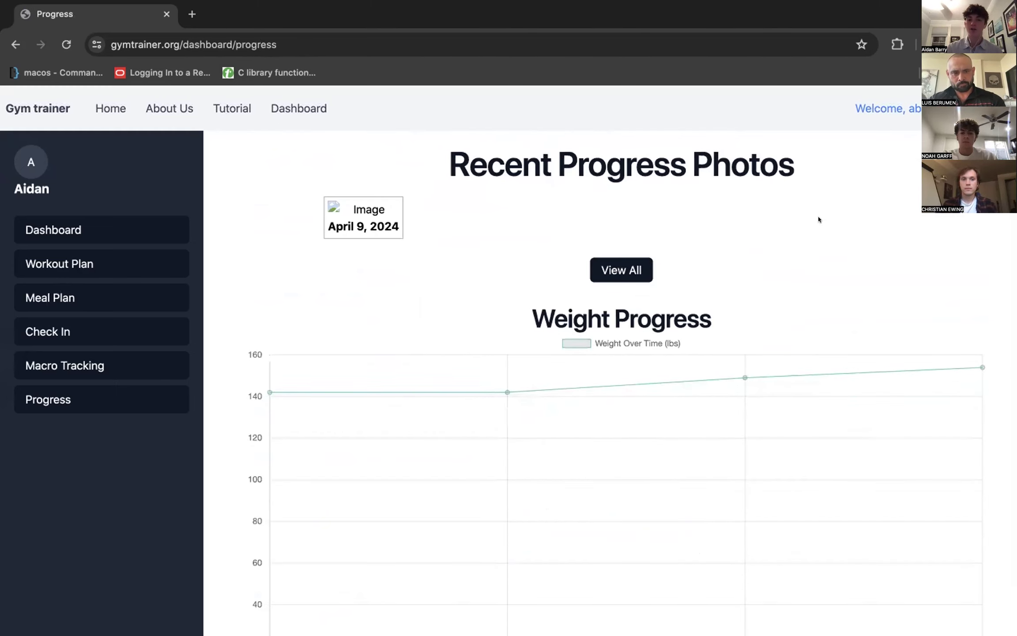
{"action": "scroll", "coordinate": [740, 244], "scroll_direction": "down", "scroll_amount": 5}
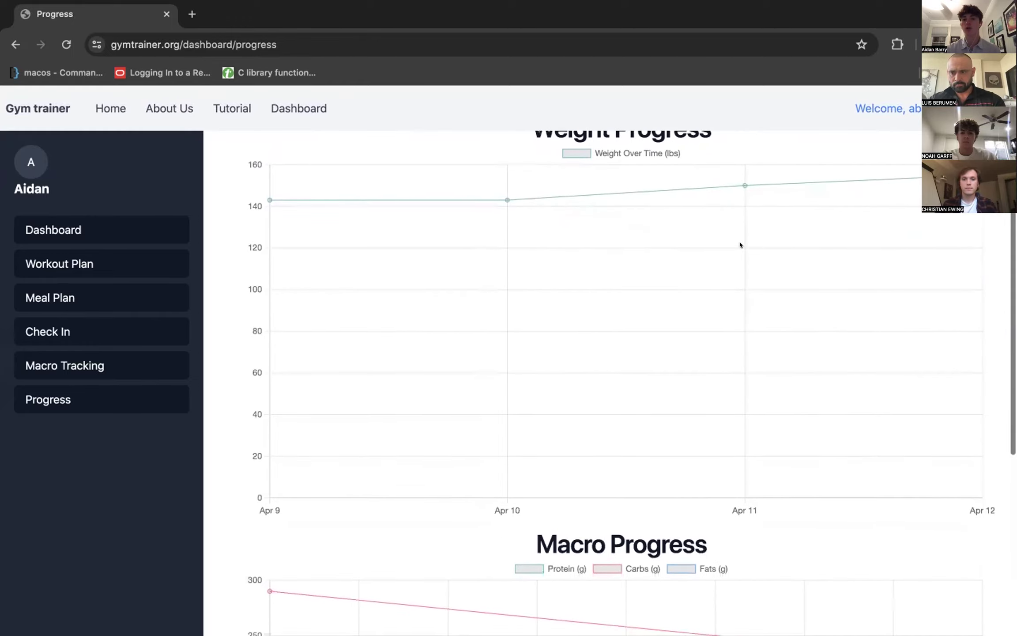
{"action": "scroll", "coordinate": [740, 244], "scroll_direction": "down", "scroll_amount": 10}
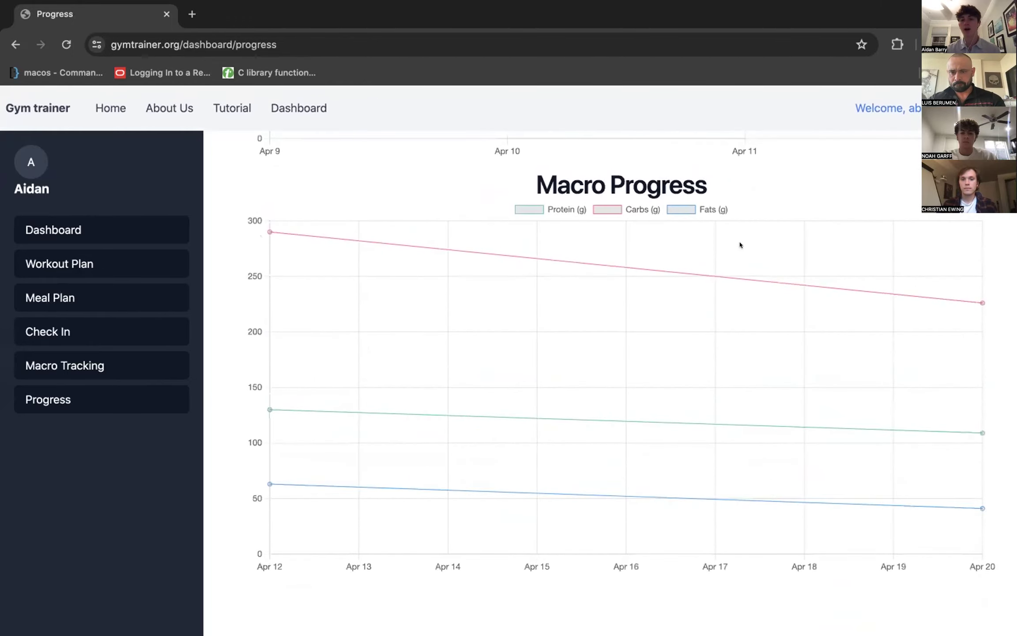
{"action": "scroll", "coordinate": [742, 245], "scroll_direction": "up", "scroll_amount": 15}
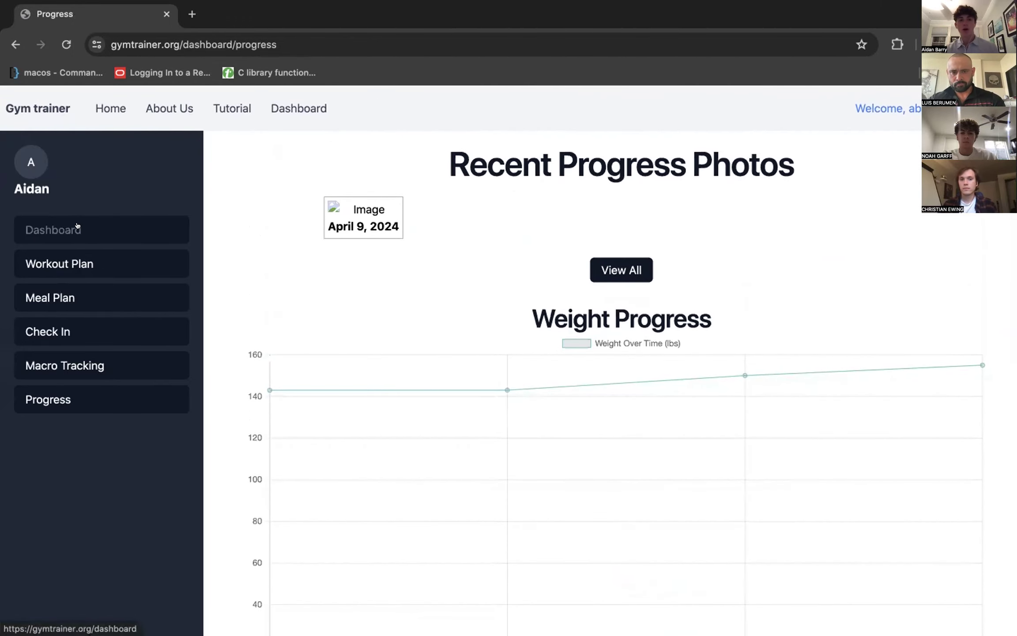
{"action": "left_click", "coordinate": [76, 226]}
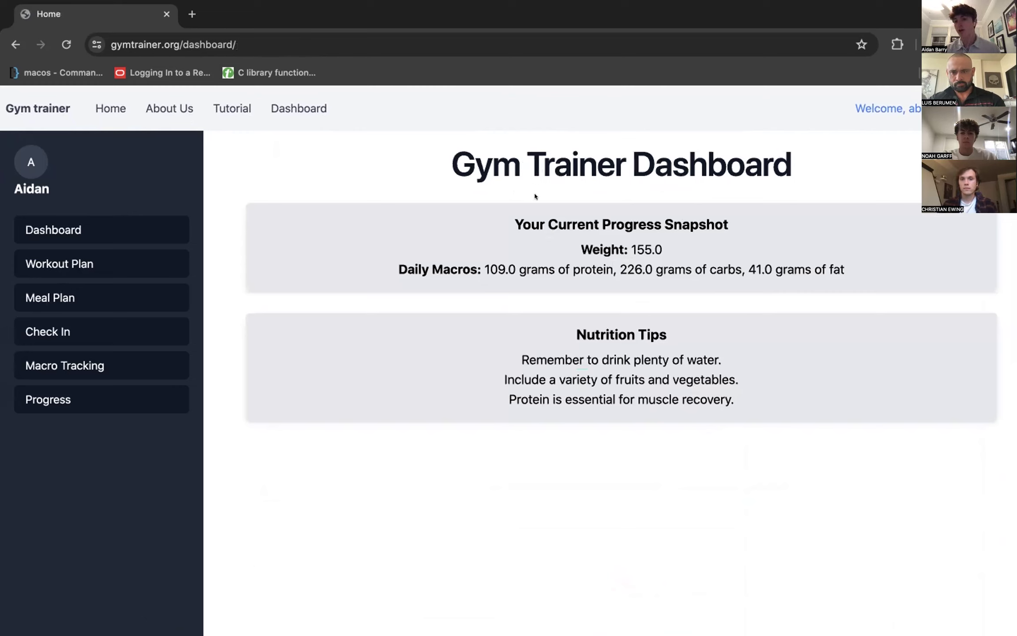